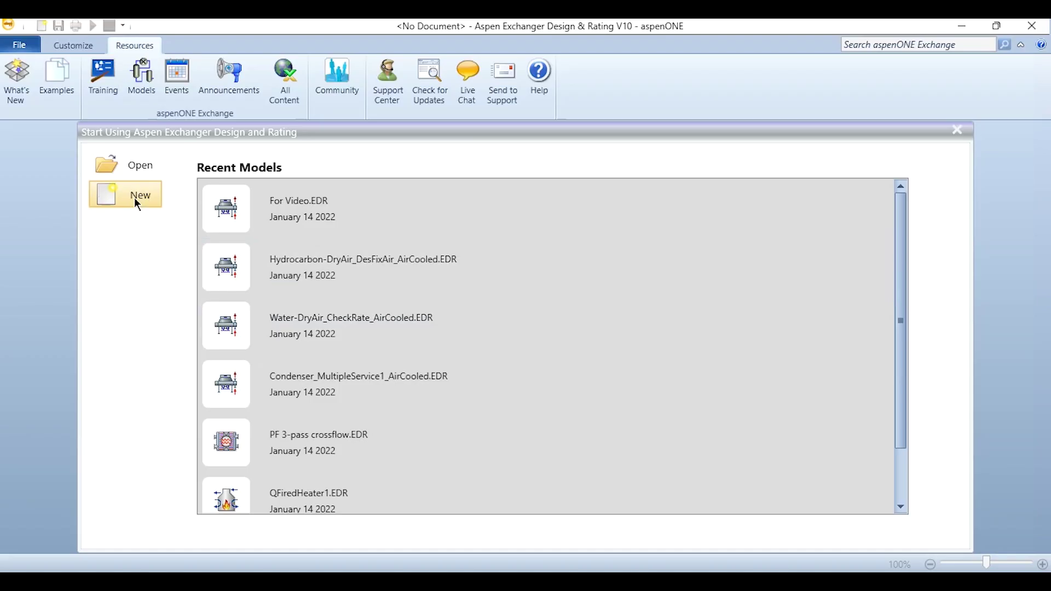
# Step: Create a new Air Cooled exchanger model from the New dialog and expand Problem Definition
pyautogui.click(134, 197)
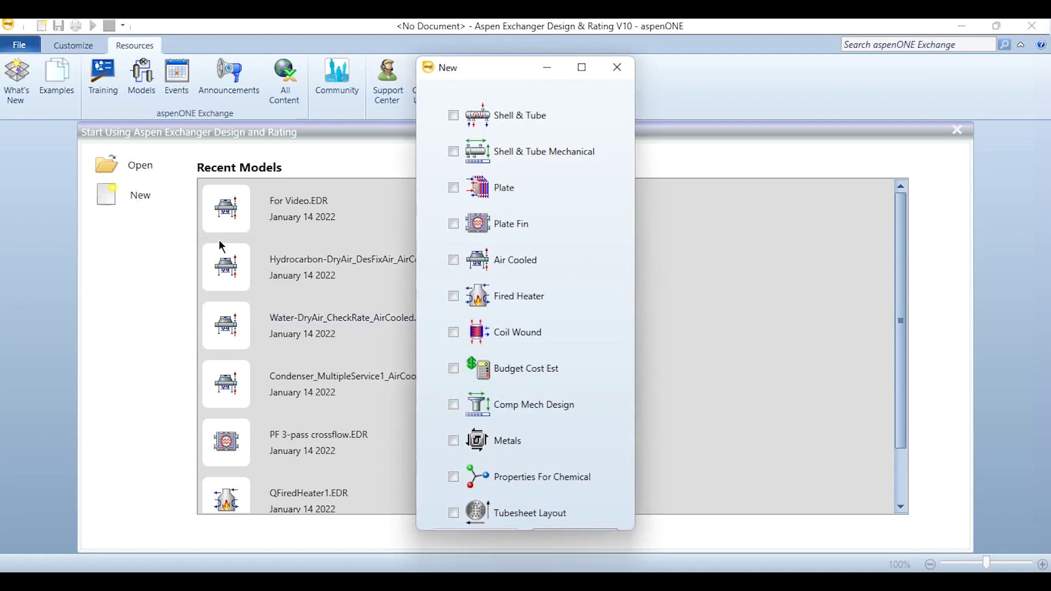
pyautogui.click(454, 262)
pyautogui.moveTo(495, 68); pyautogui.dragTo(496, 29)
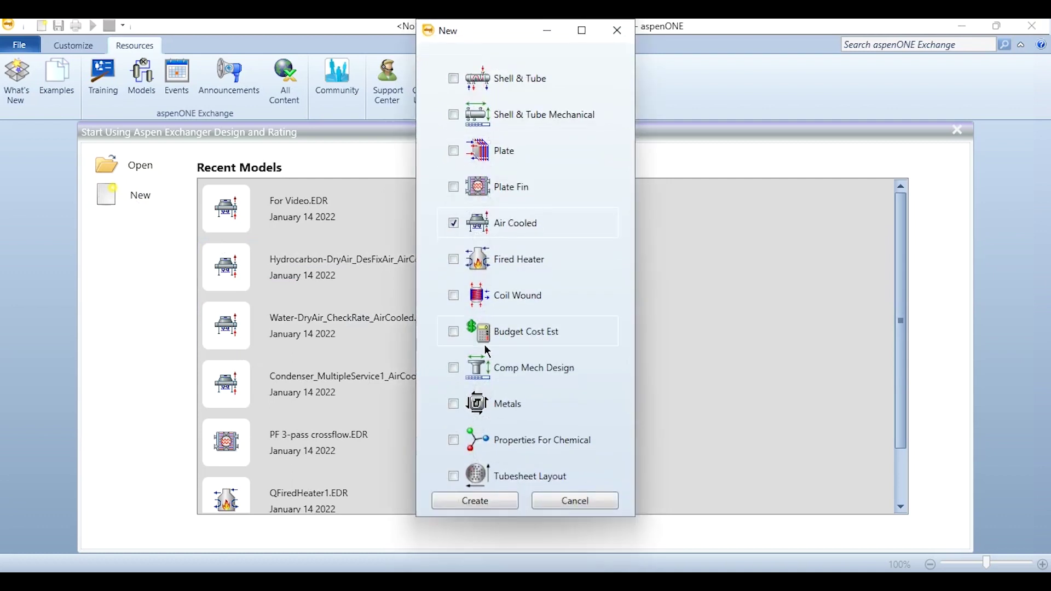
pyautogui.click(477, 500)
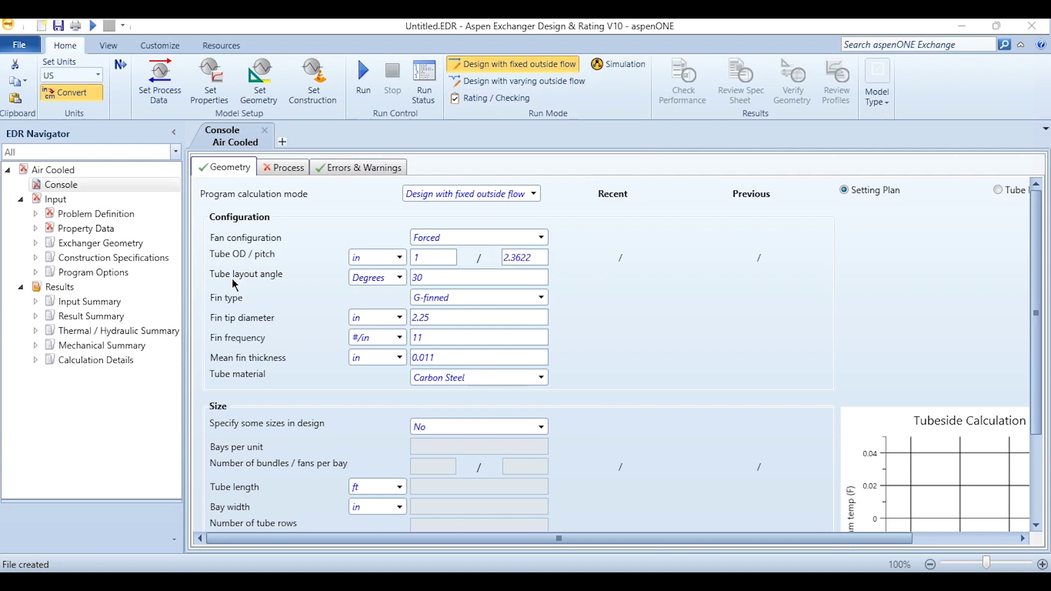
pyautogui.click(35, 213)
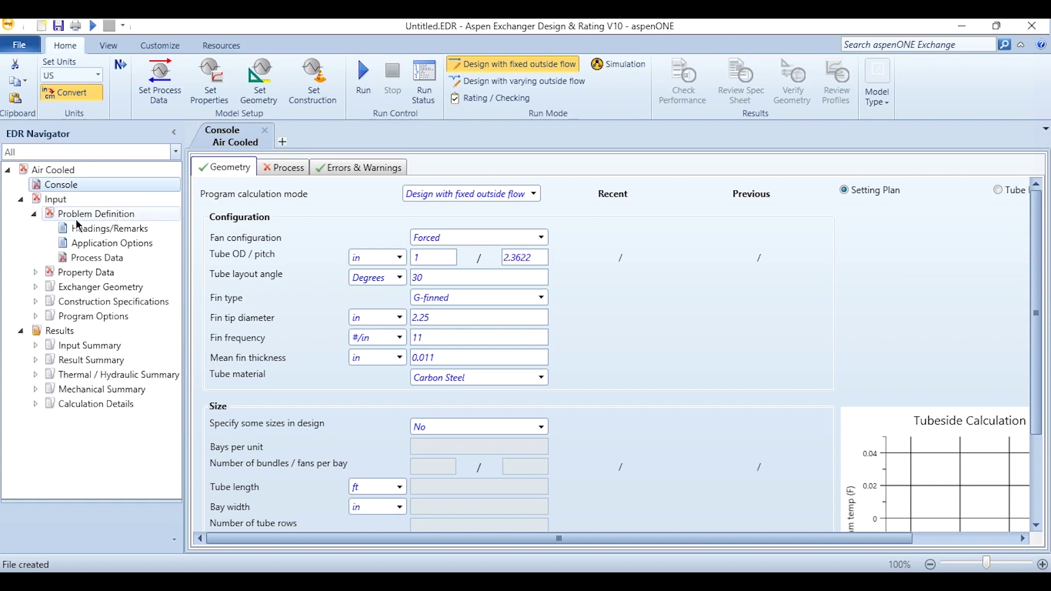
# Step: In Application Options set the dimensional standard to SI, then move to Process Data
pyautogui.click(99, 228)
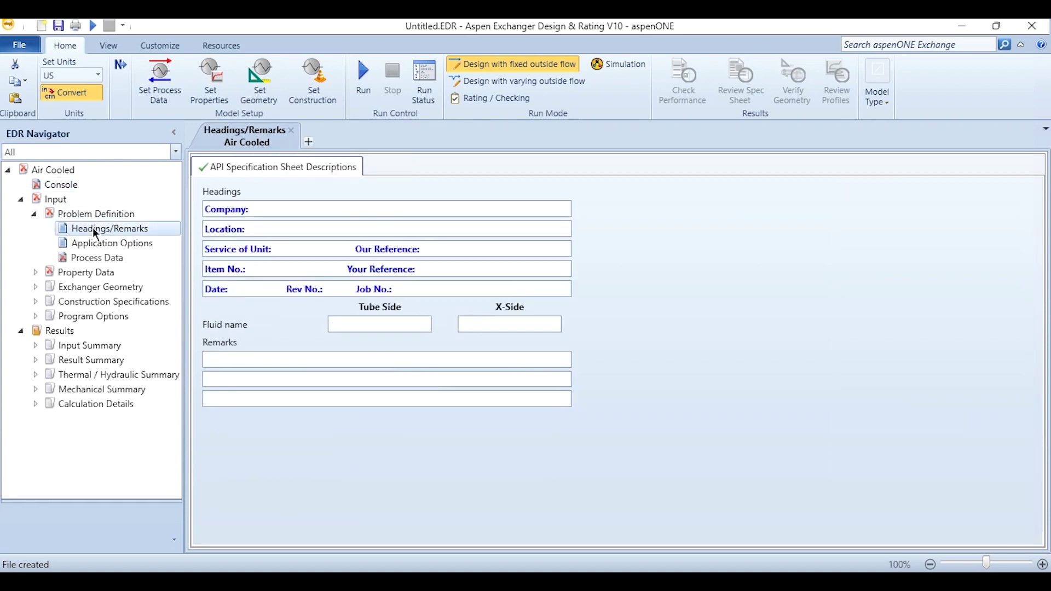
pyautogui.click(126, 243)
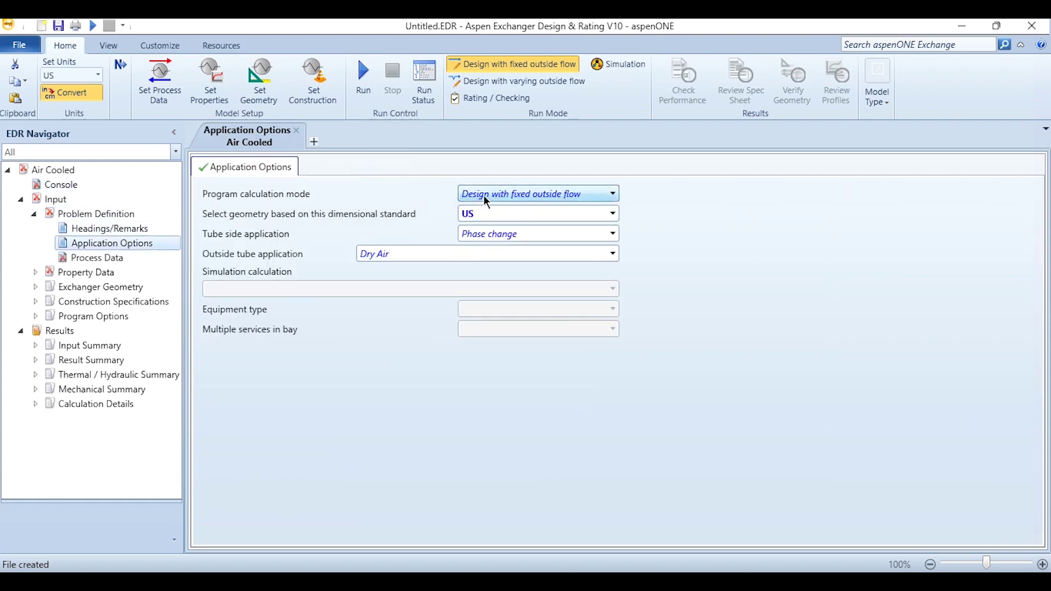
pyautogui.click(511, 195)
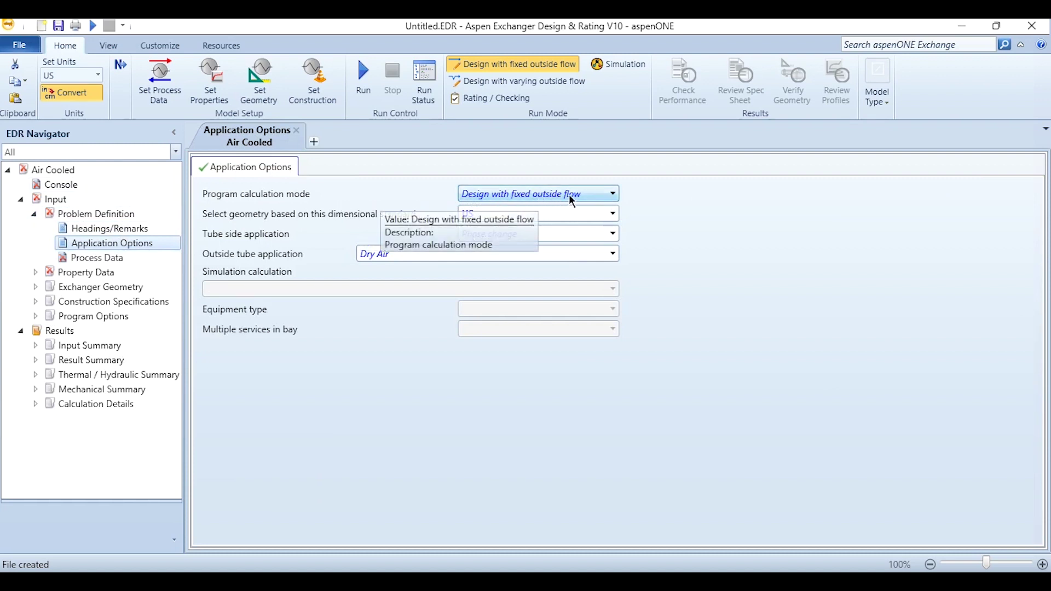
pyautogui.click(528, 214)
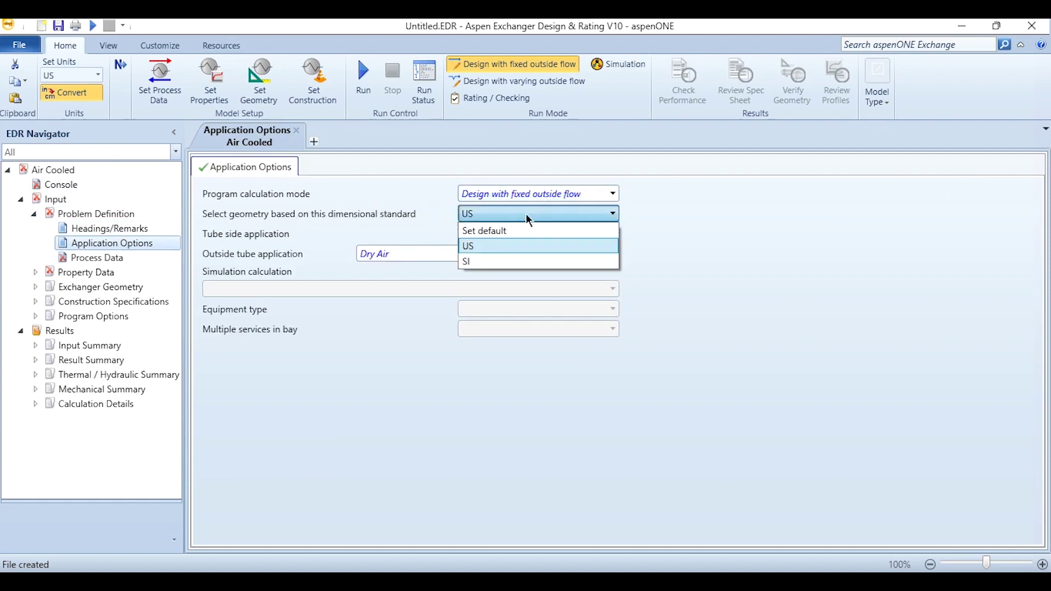
pyautogui.click(493, 262)
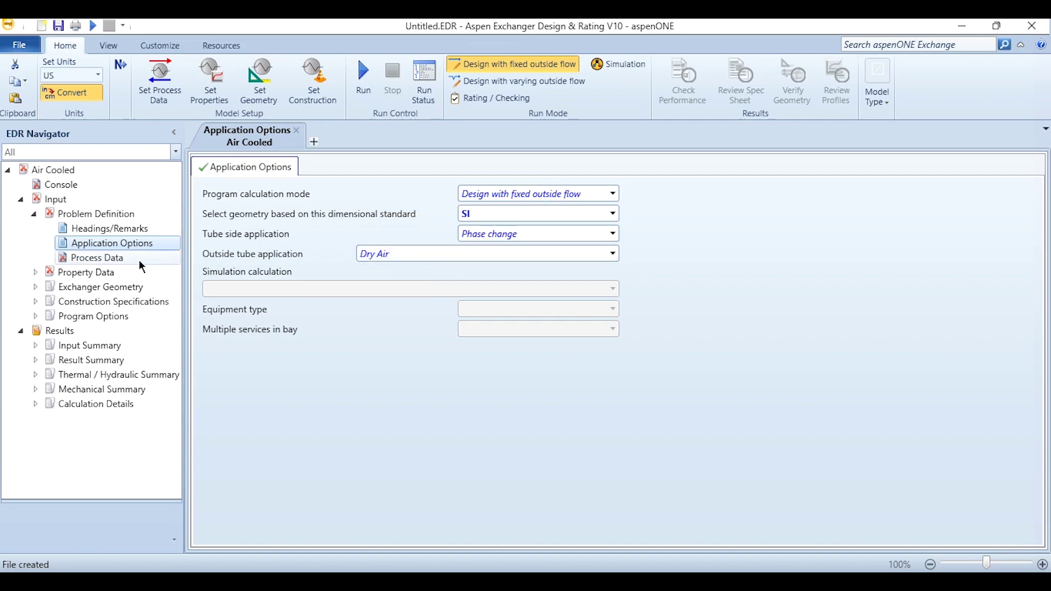
pyautogui.click(110, 256)
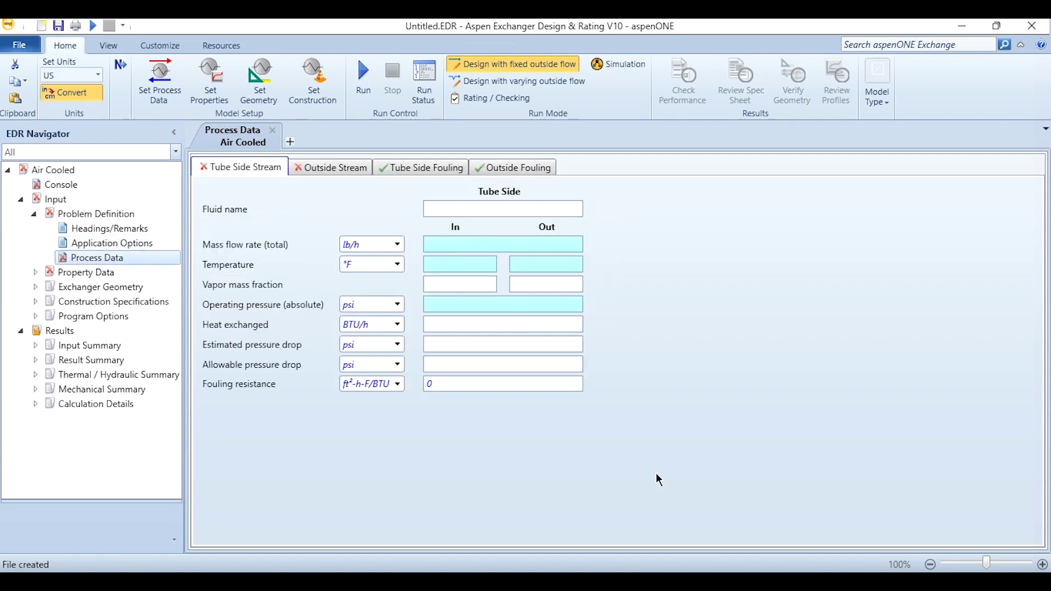
# Step: With SI units, enter tube-side flow 90000 kg/h, 120 to 40 °C, operating pressure 5 bar
pyautogui.click(98, 75)
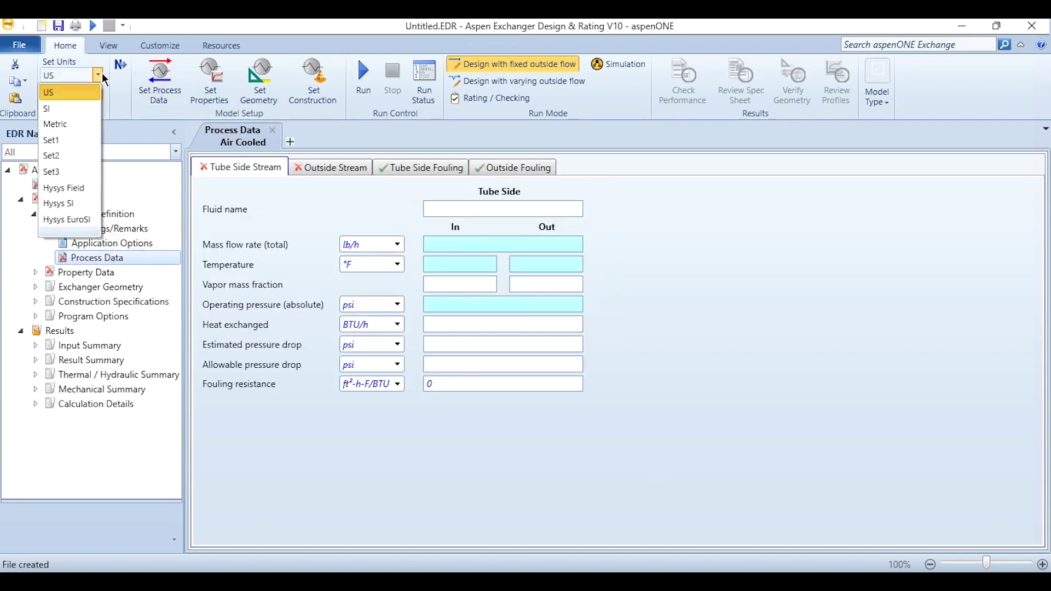
pyautogui.click(72, 108)
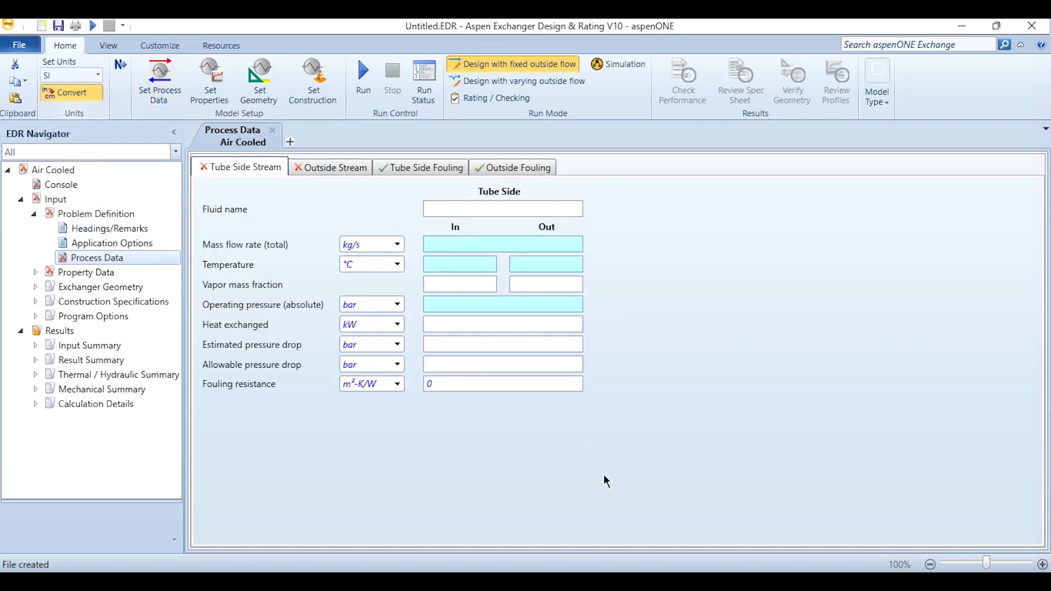
pyautogui.click(382, 248)
pyautogui.click(372, 275)
pyautogui.click(476, 245)
pyautogui.write('90000')
pyautogui.press('Tab')
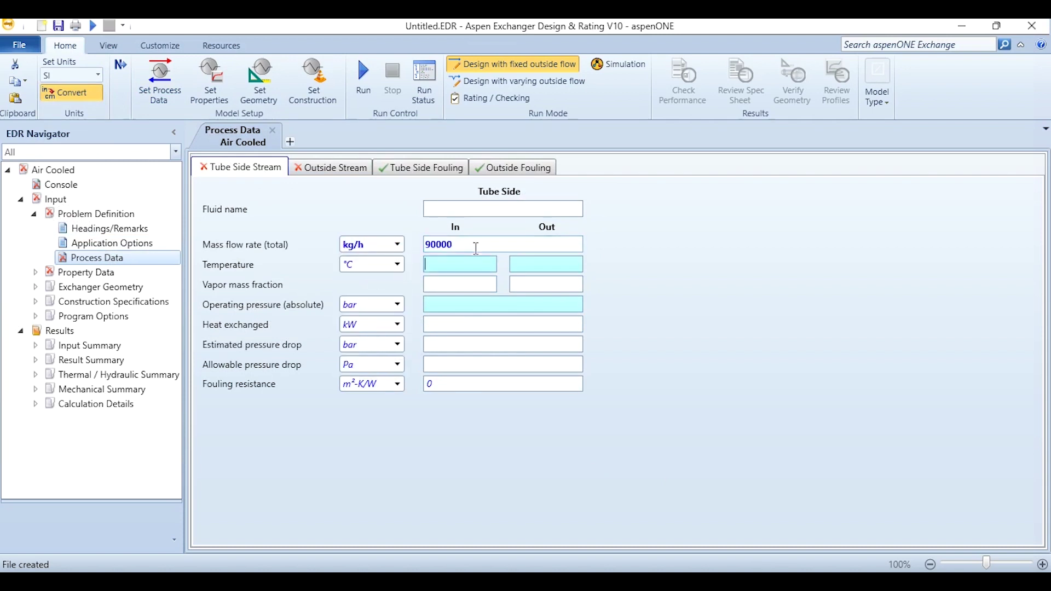
pyautogui.write('120')
pyautogui.press('Tab')
pyautogui.write('4')
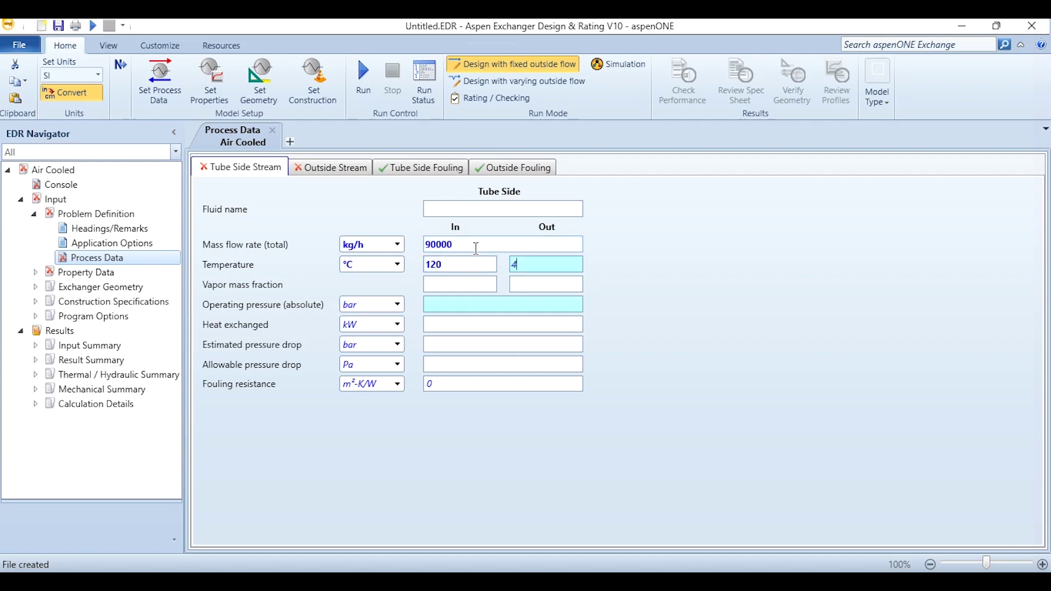
pyautogui.write('0')
pyautogui.press('Tab')
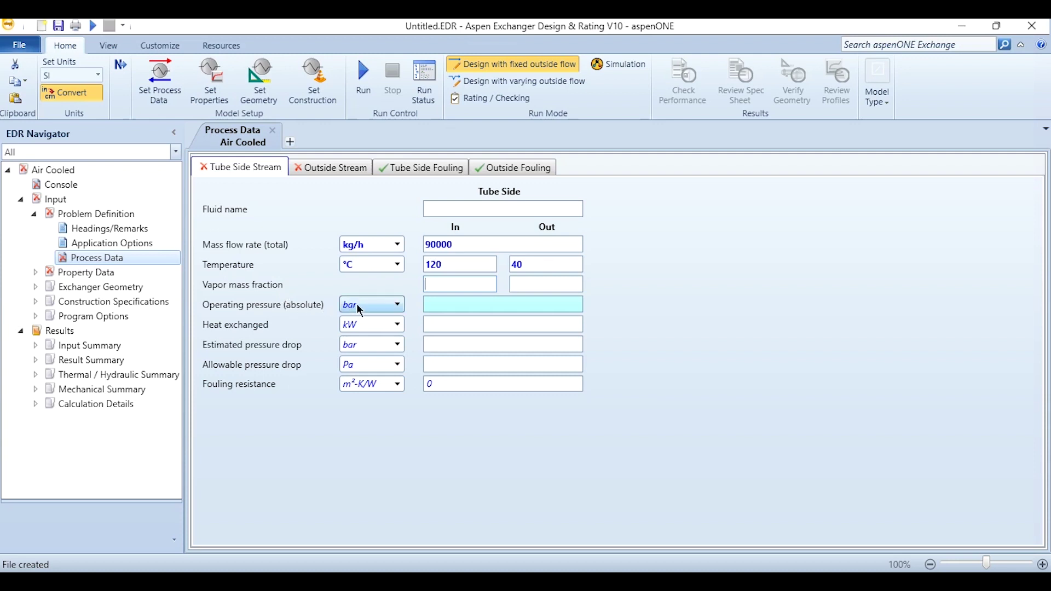
pyautogui.write('5')
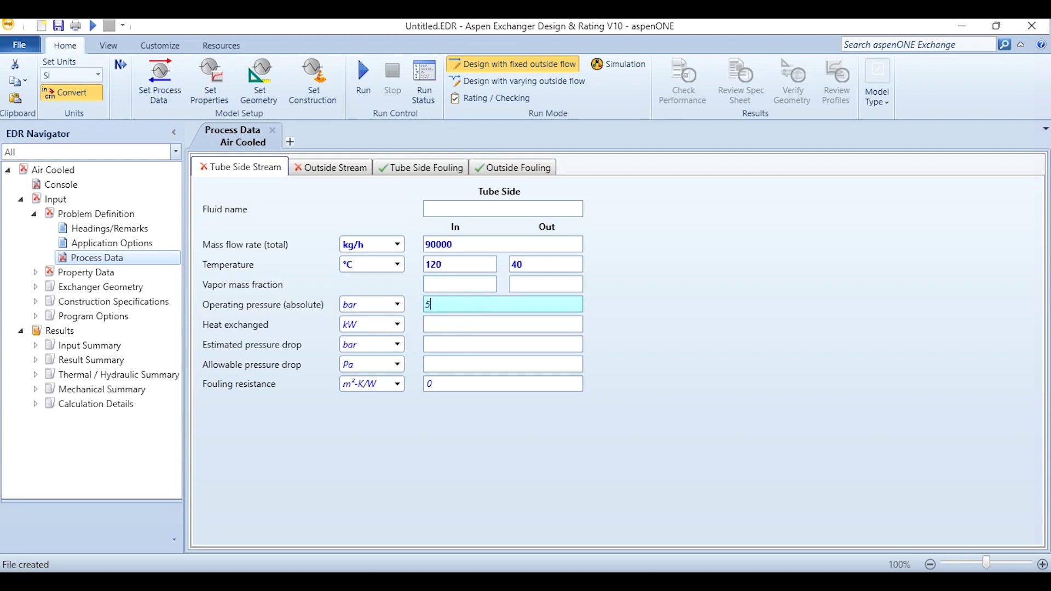
pyautogui.press('Tab')
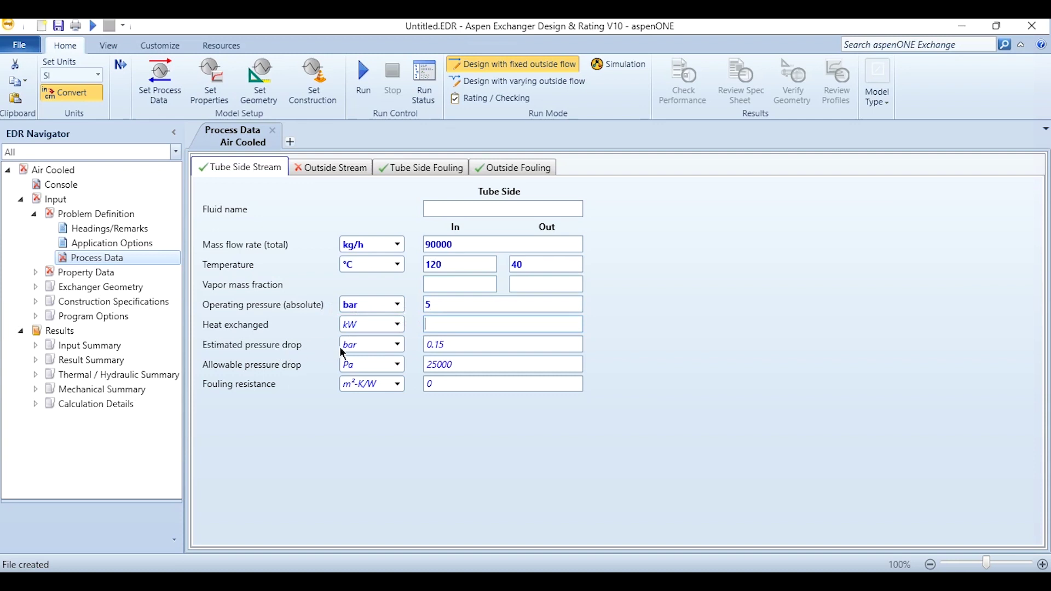
pyautogui.moveTo(454, 344)
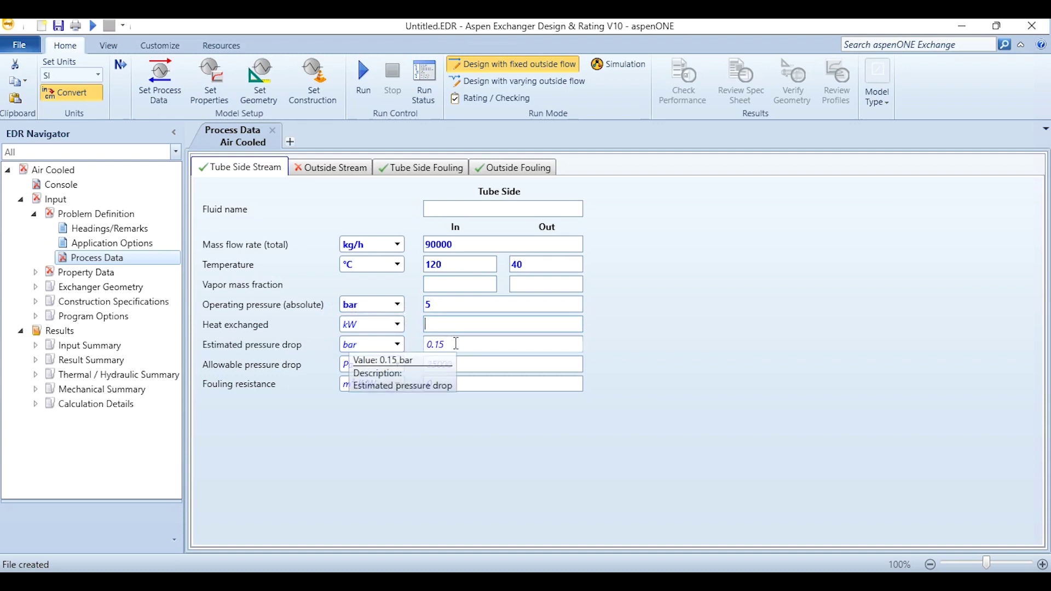
# Step: Set tube-side pressure drops 0.15 estimated / 0.3 allowable bar and fouling resistance 0.0001
pyautogui.click(371, 364)
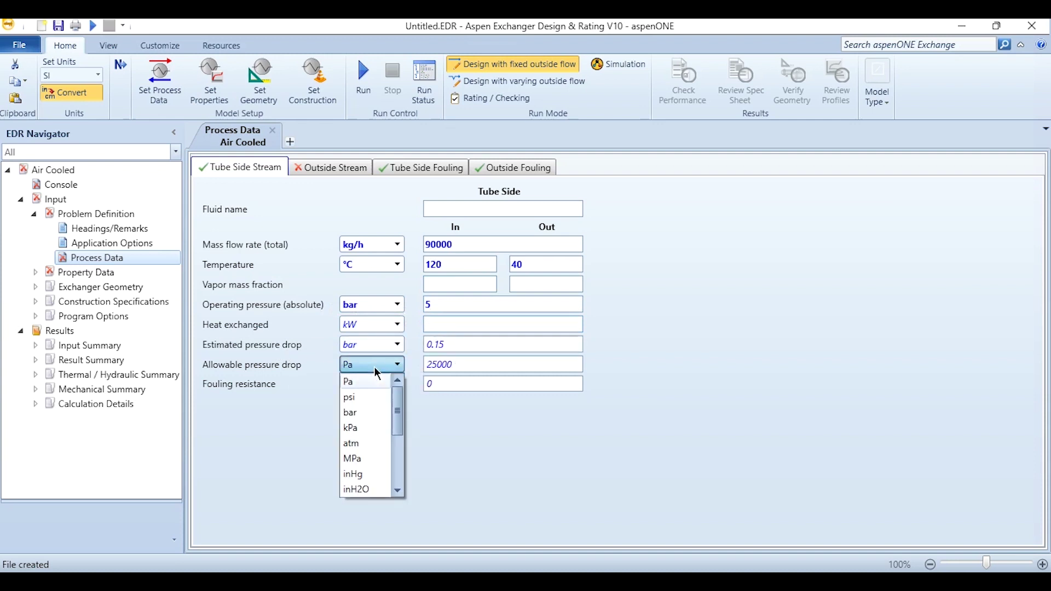
pyautogui.click(351, 412)
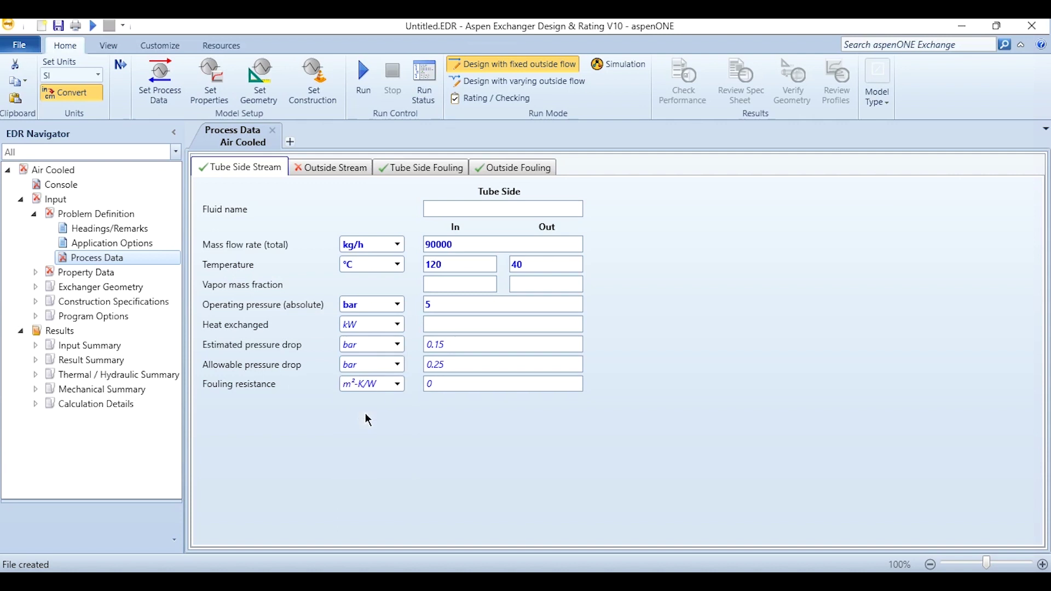
pyautogui.click(476, 365)
pyautogui.write('0.3')
pyautogui.press('Return')
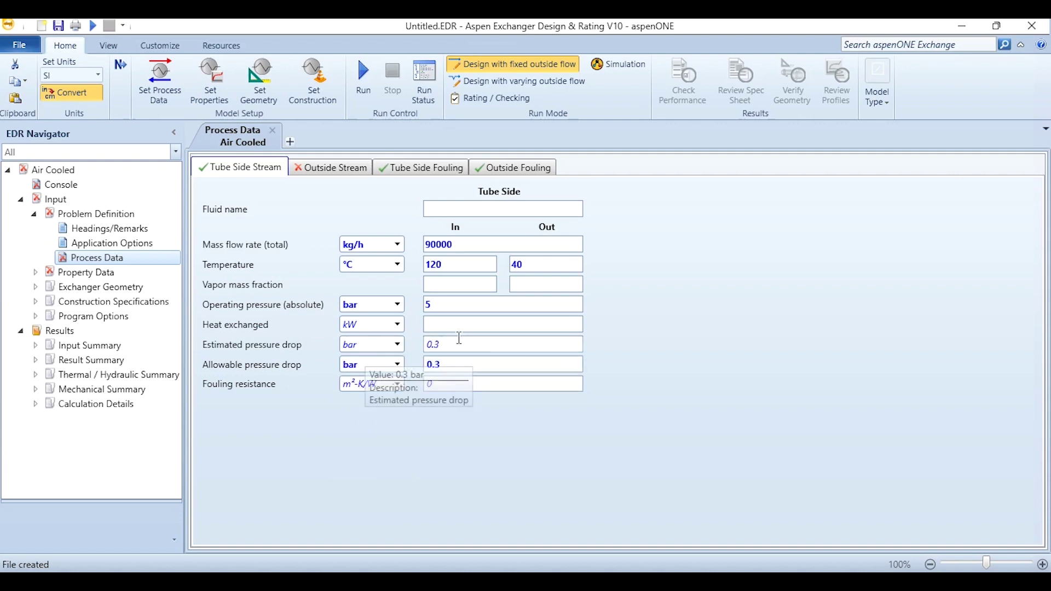
pyautogui.click(459, 344)
pyautogui.write('0.15')
pyautogui.press('Return')
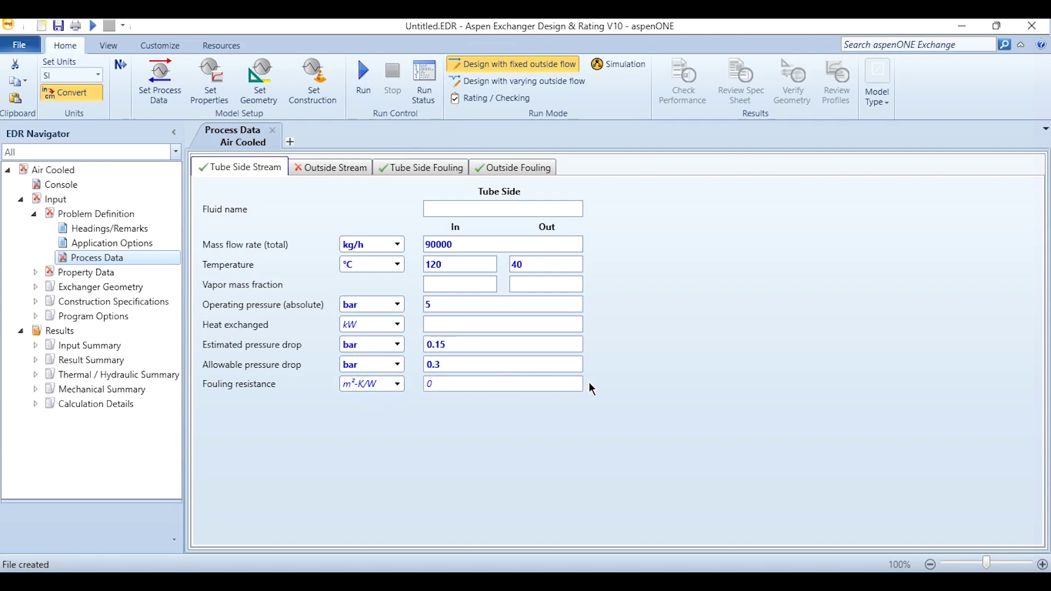
pyautogui.click(501, 384)
pyautogui.click(576, 385)
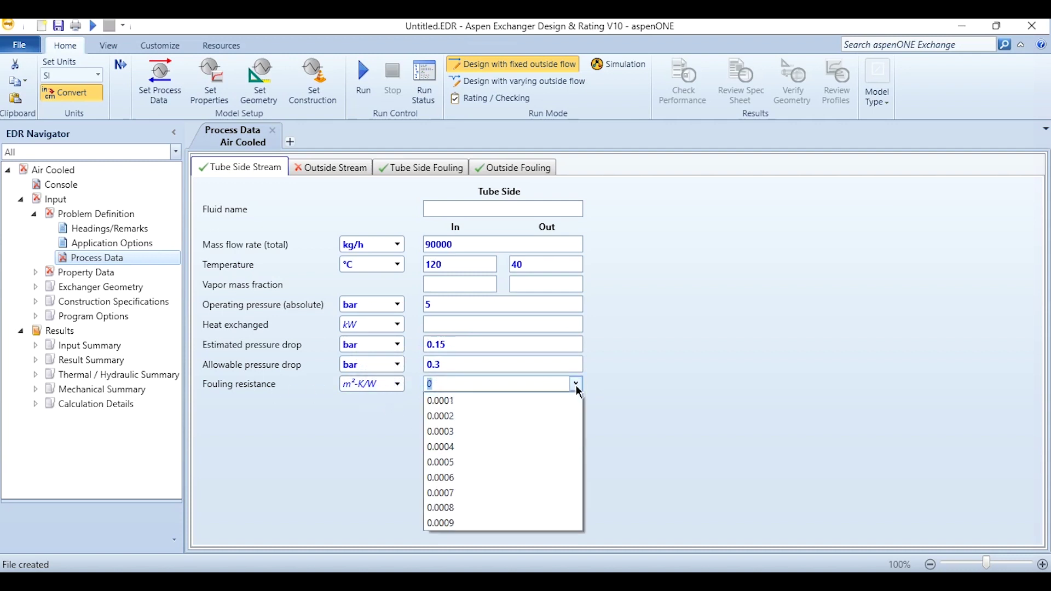
pyautogui.click(533, 400)
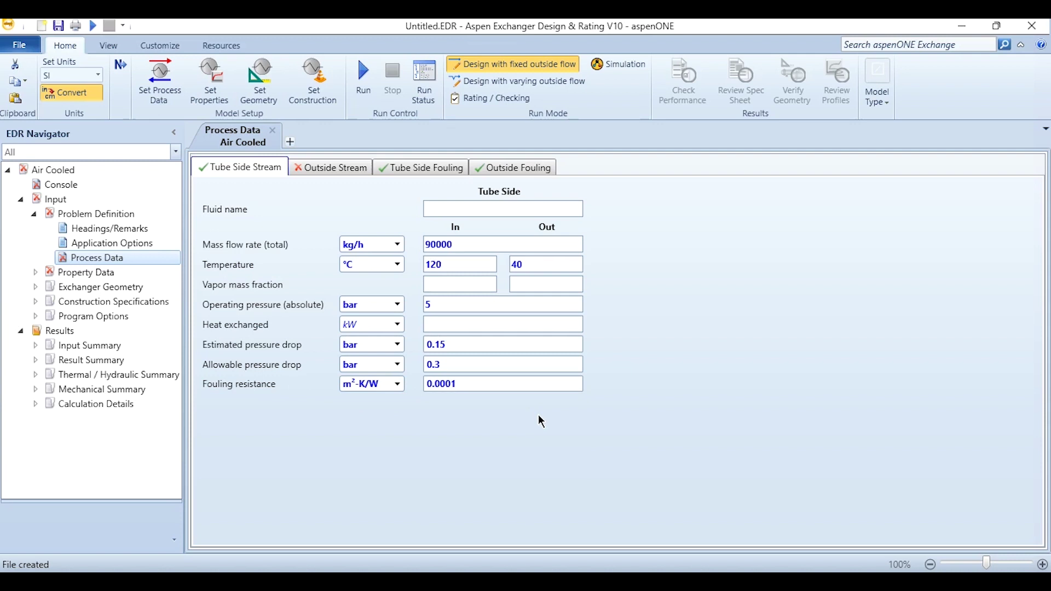
# Step: Specify the outside stream as Dry Air at 200000 kg/h and 25 °C inlet
pyautogui.click(329, 170)
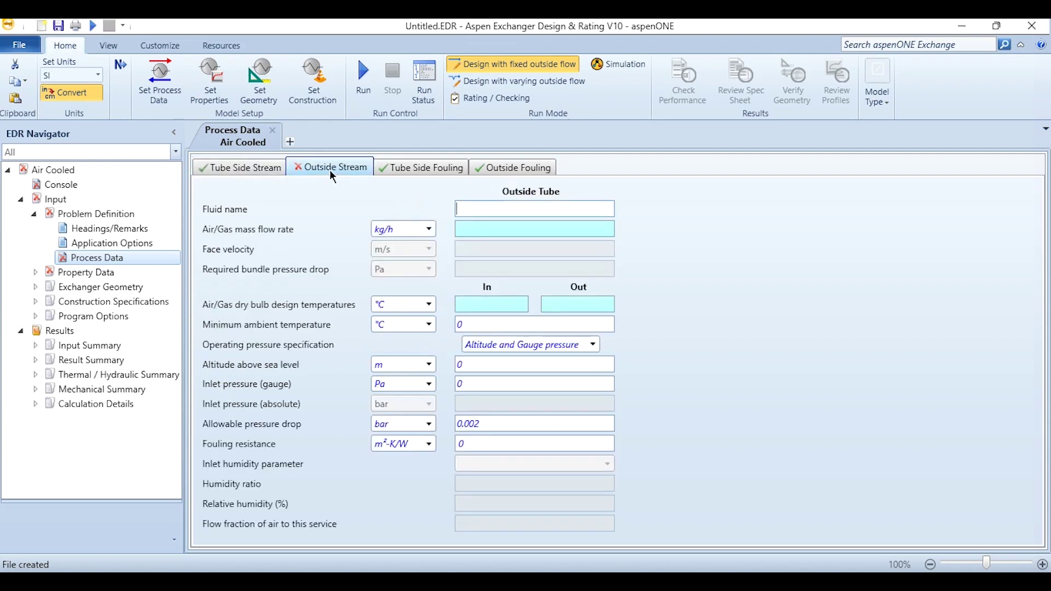
pyautogui.write('Dry Air')
pyautogui.press('Tab')
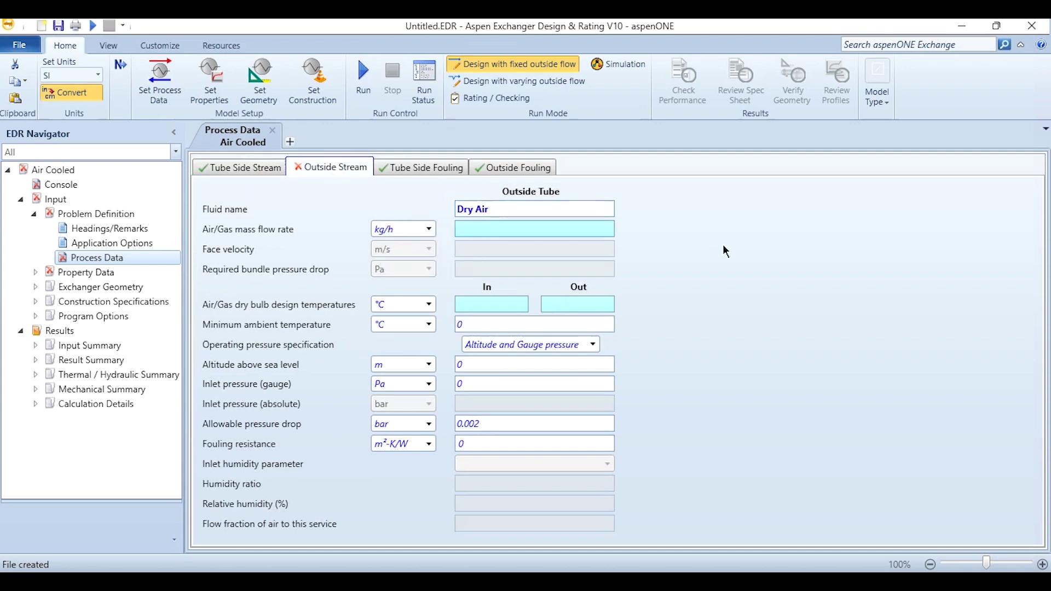
pyautogui.write('200000')
pyautogui.press('Tab')
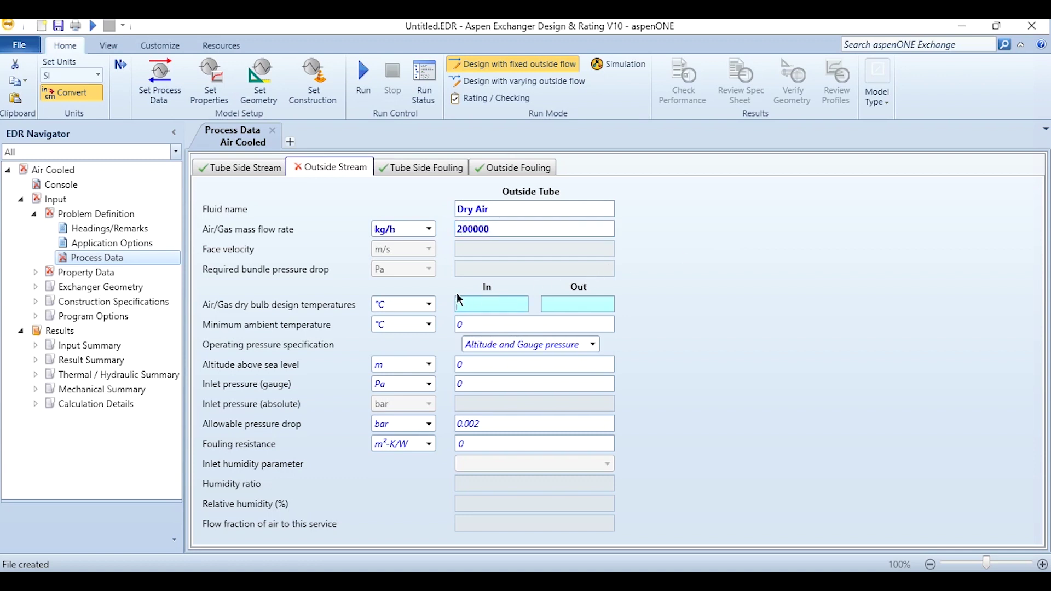
pyautogui.write('25')
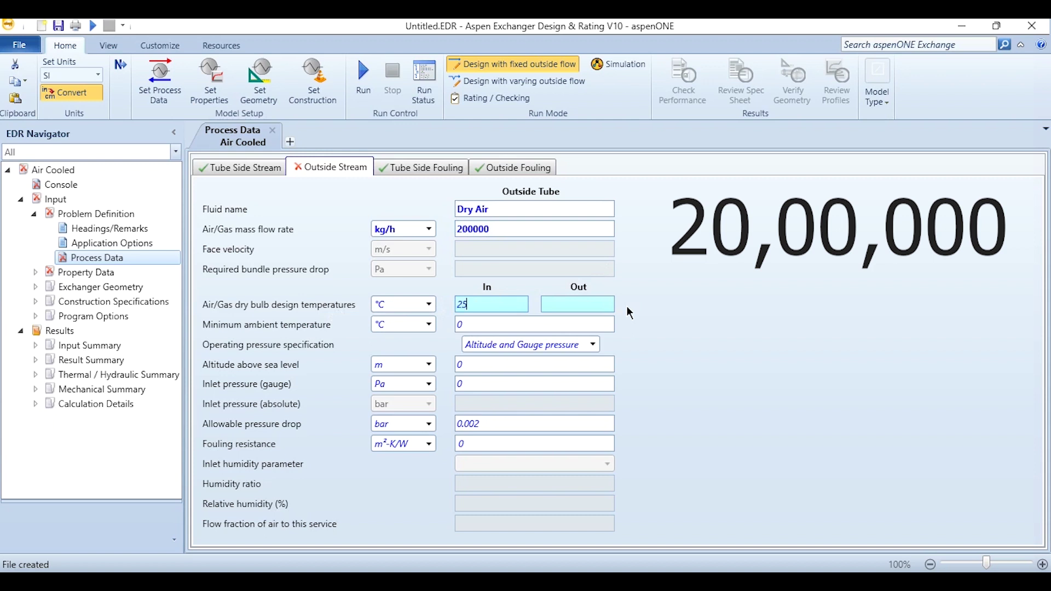
pyautogui.press('Tab')
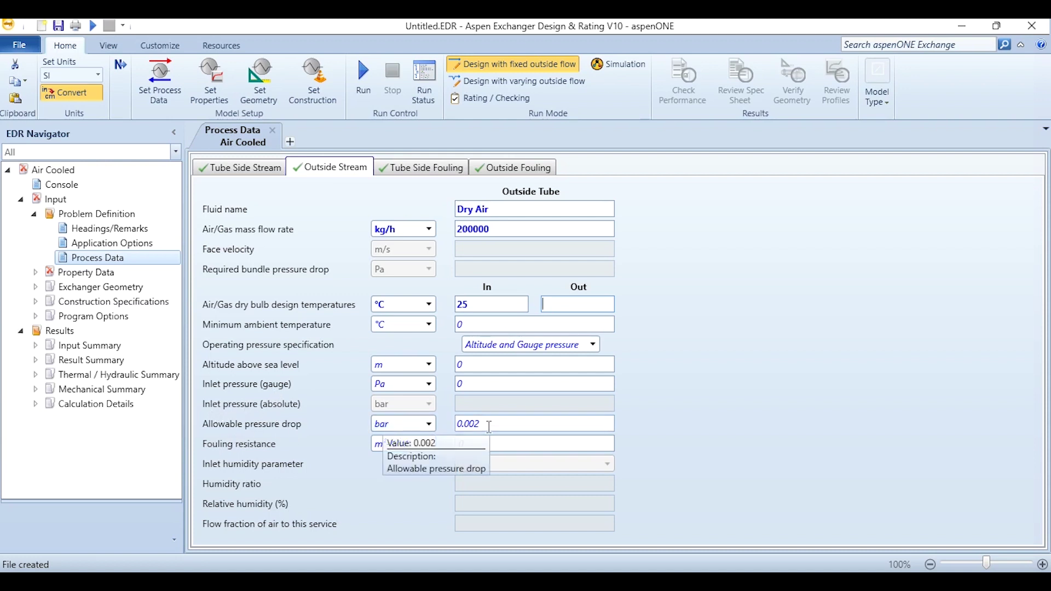
# Step: Set the air-side fouling resistance to 0.0001 and expand the Property Data items
pyautogui.click(493, 445)
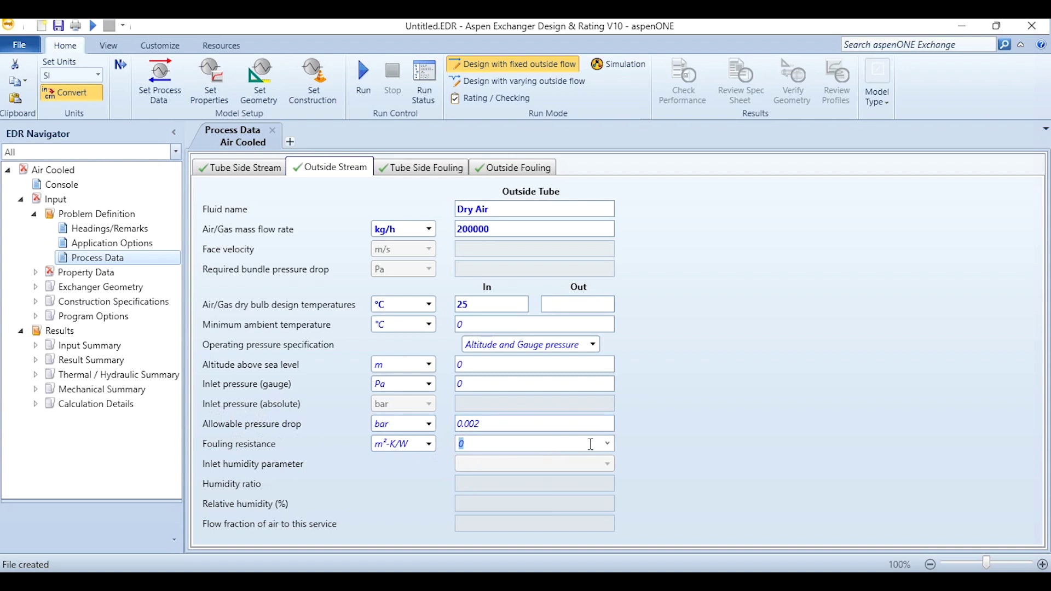
pyautogui.click(608, 446)
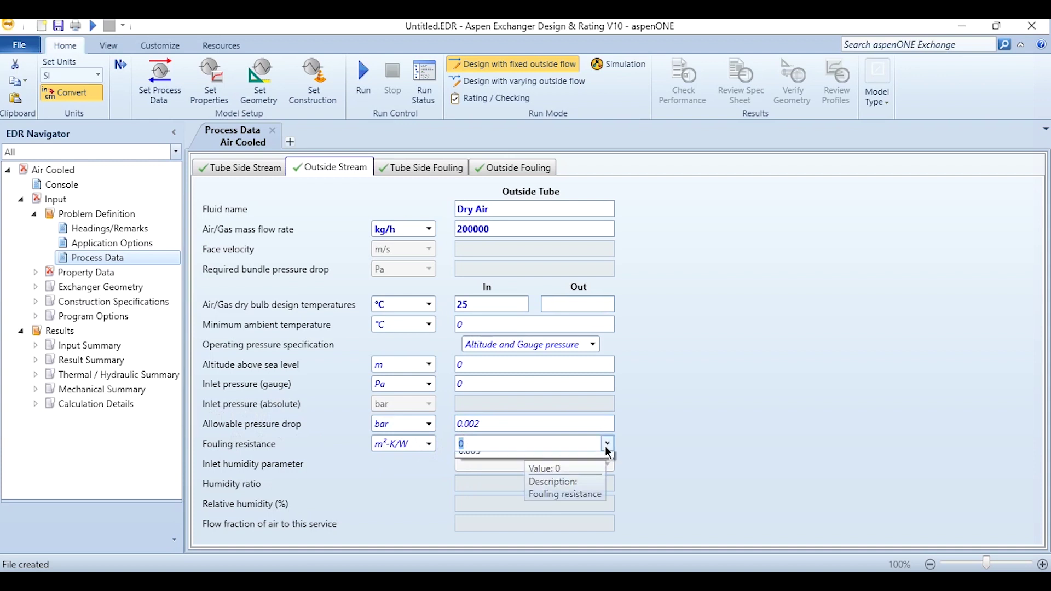
pyautogui.click(554, 446)
pyautogui.write('.0001')
pyautogui.press('Return')
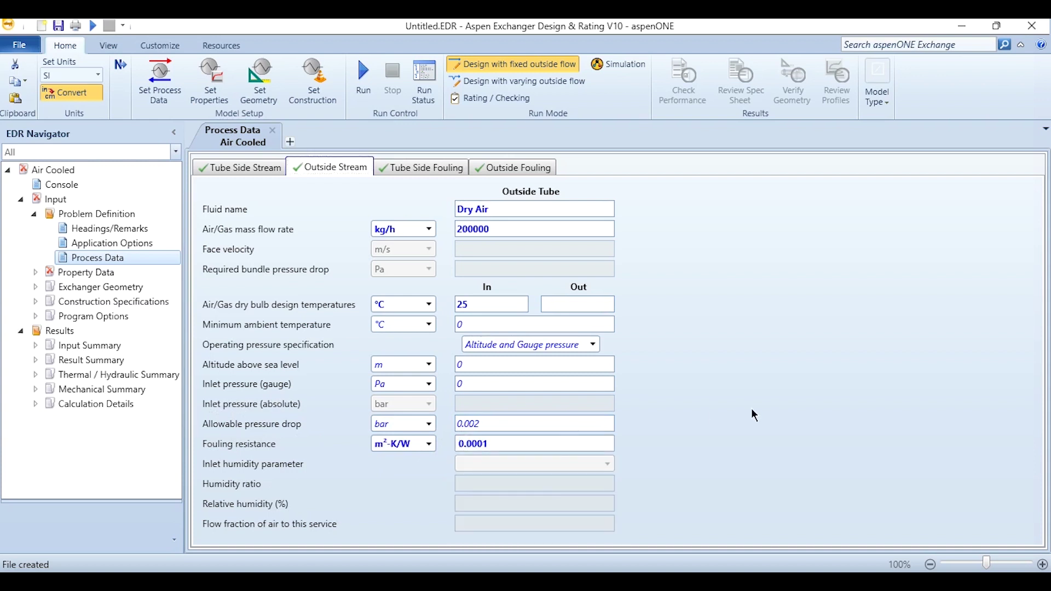
pyautogui.click(36, 272)
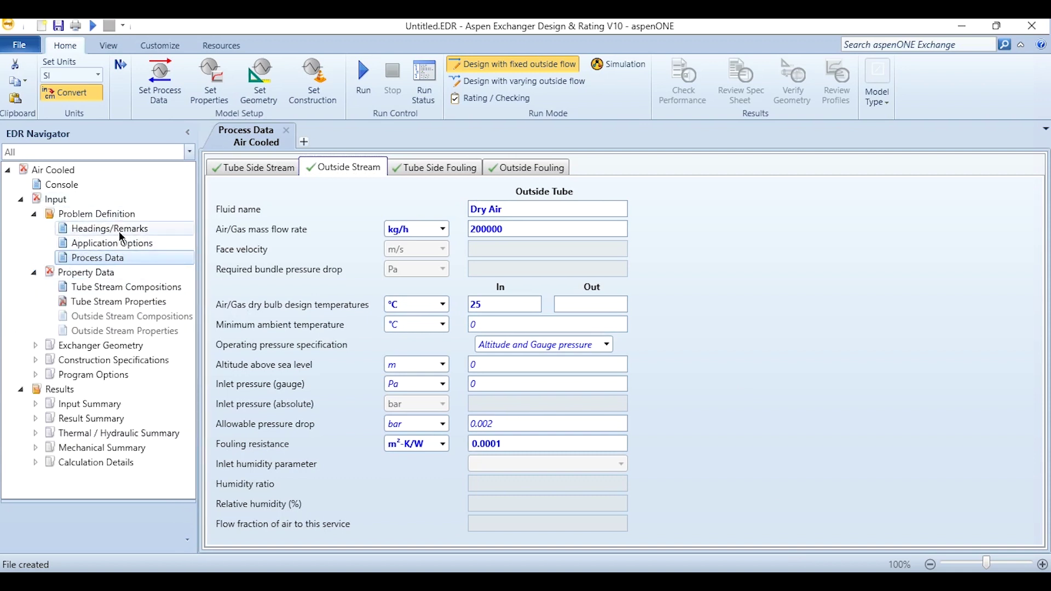
# Step: On Tube Stream Compositions choose Aspen Properties as the property package and start a databank search
pyautogui.click(112, 286)
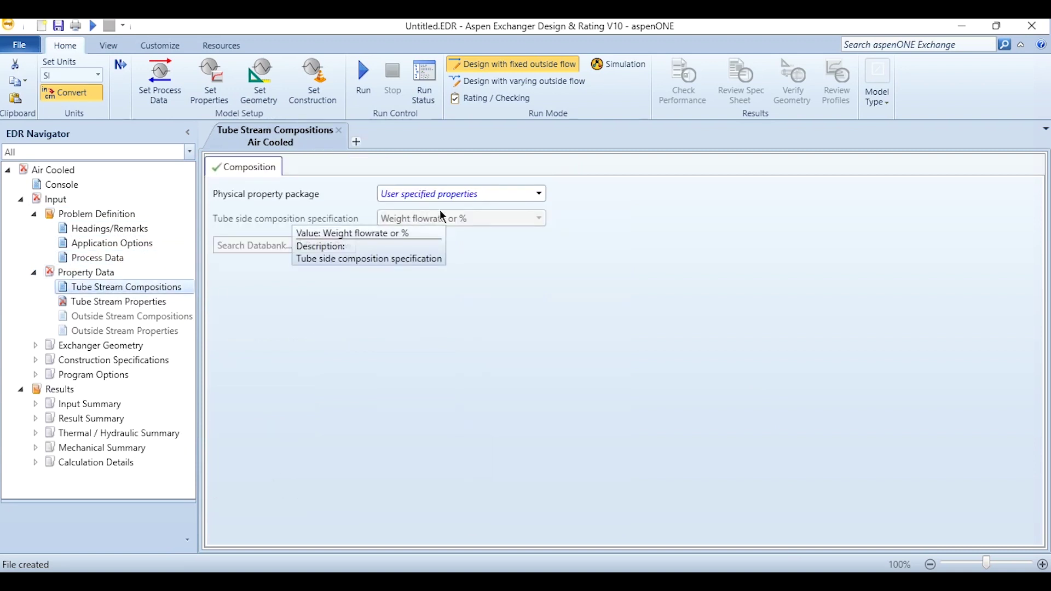
pyautogui.click(469, 194)
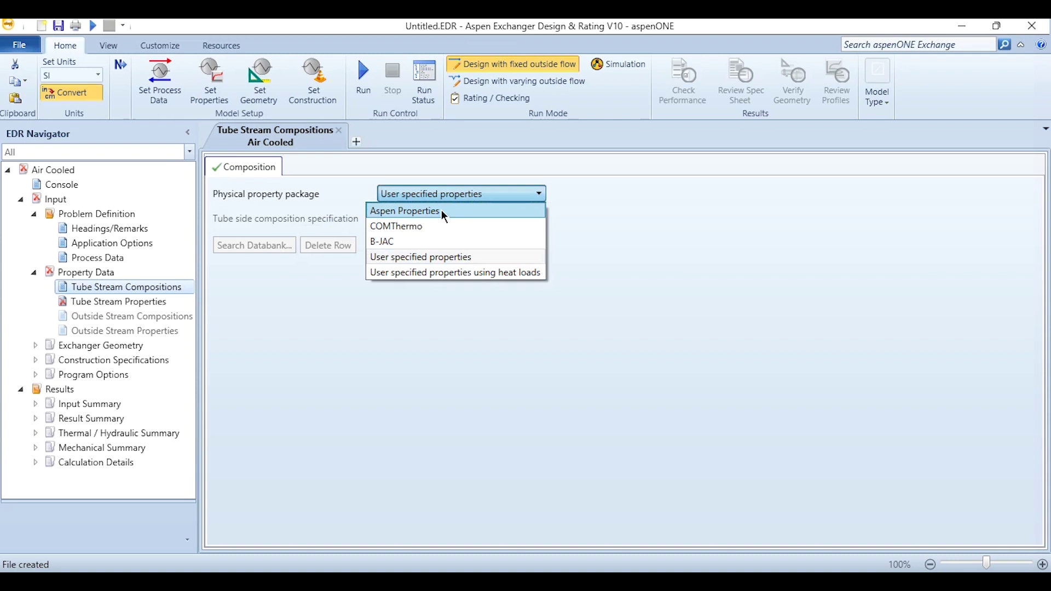
pyautogui.click(441, 209)
pyautogui.click(588, 329)
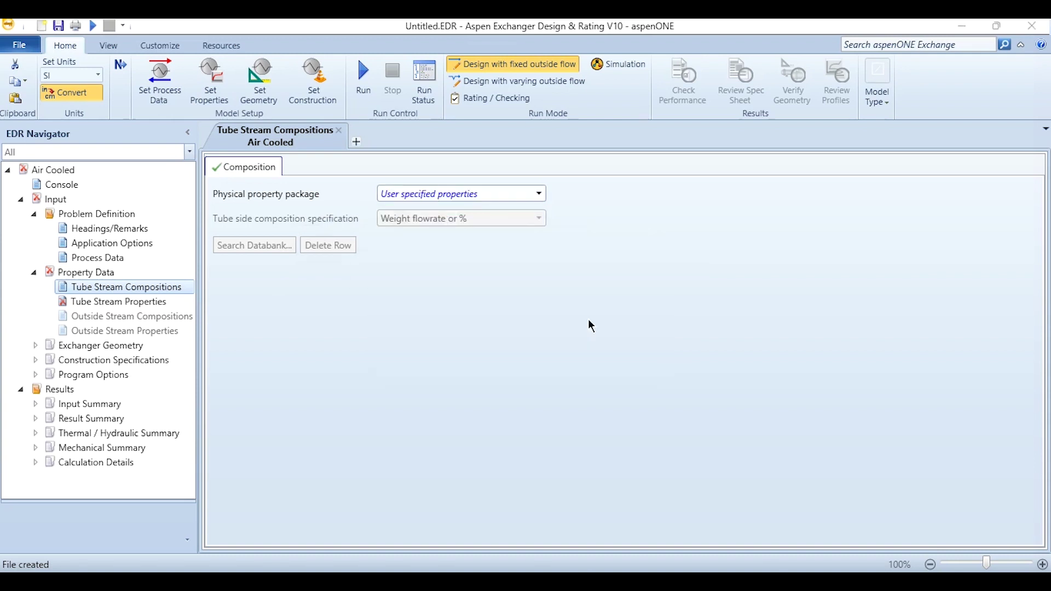
pyautogui.click(506, 193)
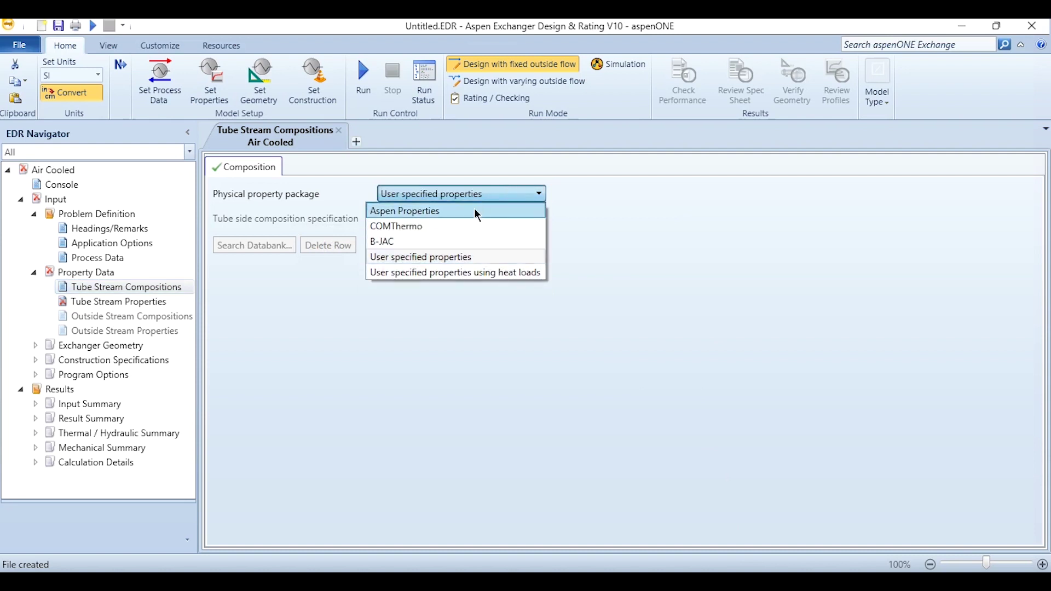
pyautogui.click(474, 213)
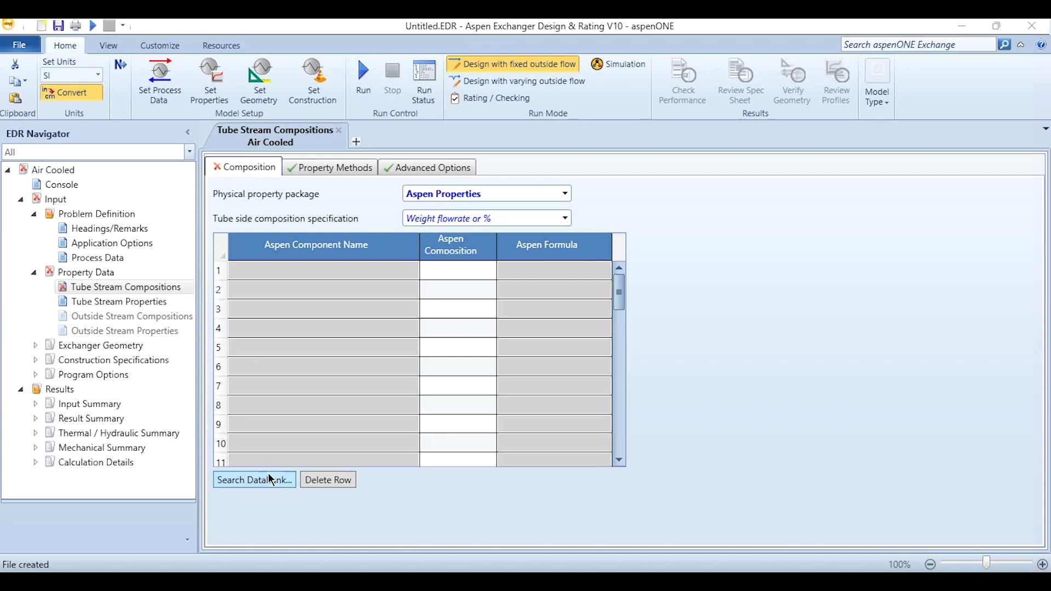
pyautogui.click(272, 480)
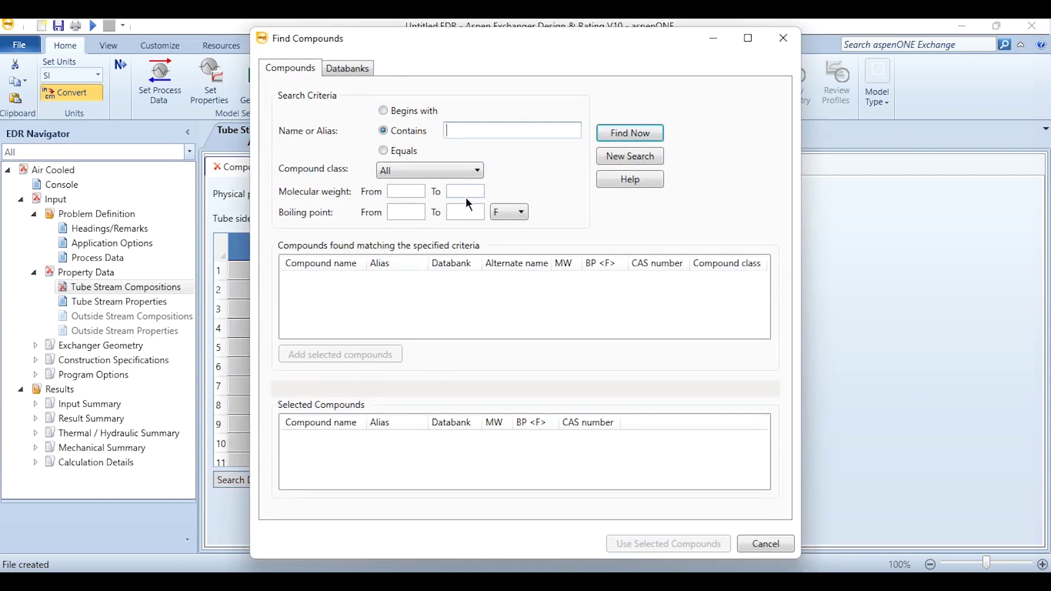
pyautogui.write('propane')
# Step: Search the databank and add PROPANE and PROPYLENE to the chosen compounds
pyautogui.press('Return')
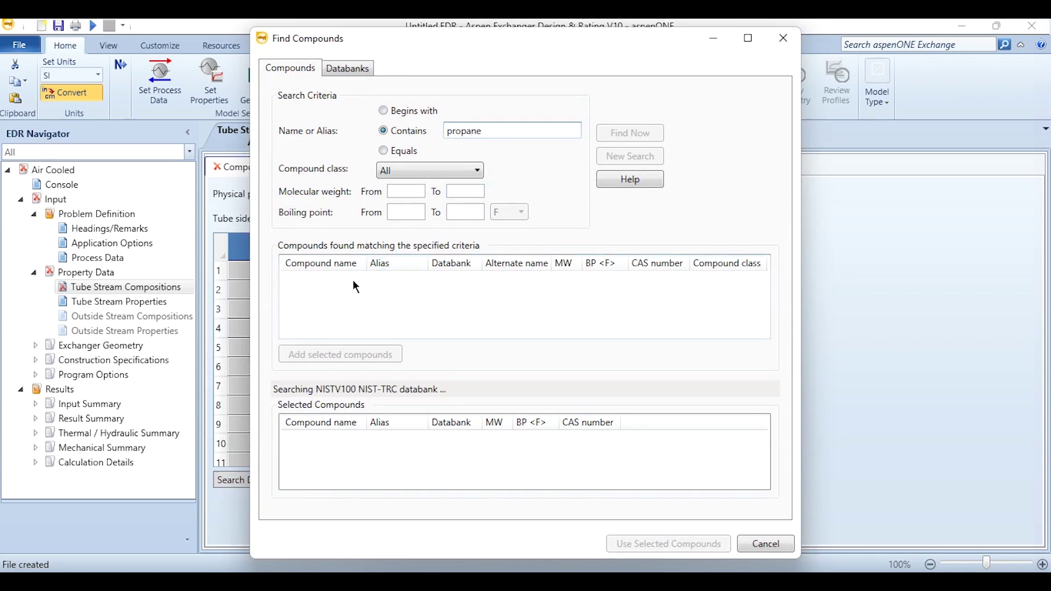
pyautogui.click(331, 281)
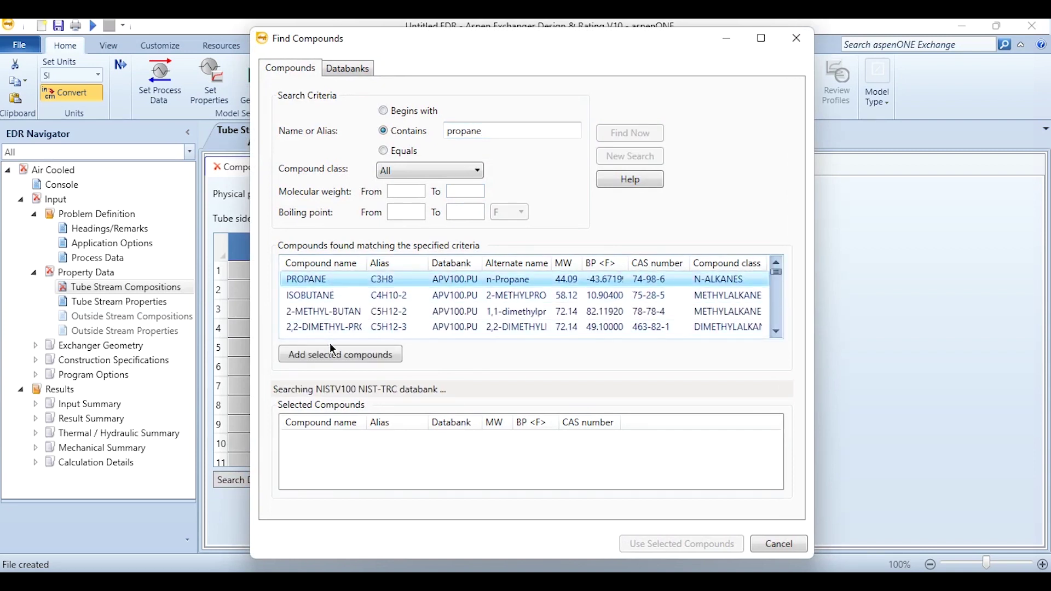
pyautogui.click(341, 354)
pyautogui.click(488, 132)
pyautogui.doubleClick(489, 132)
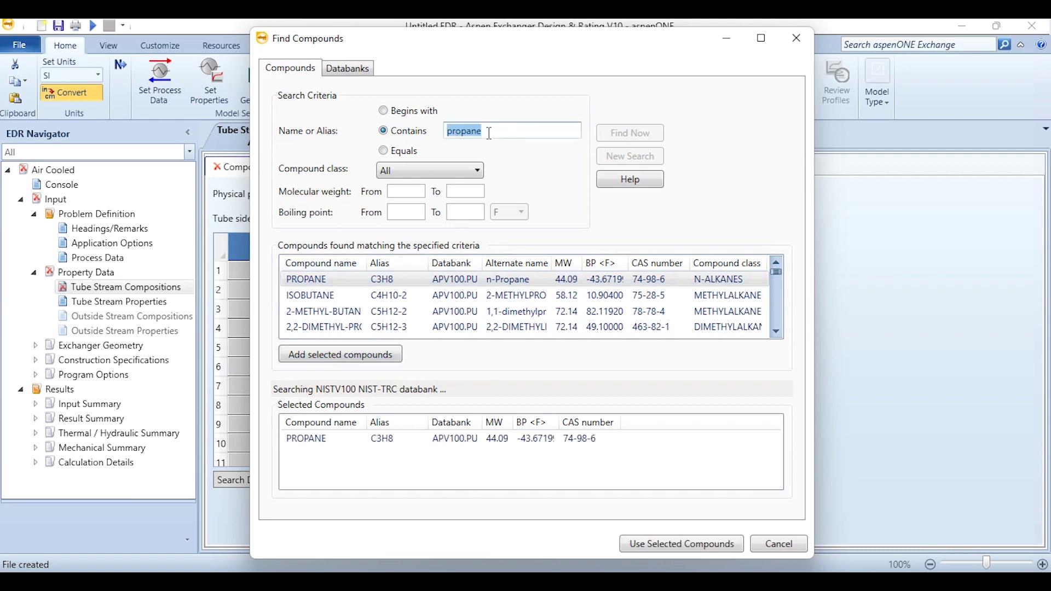
pyautogui.write('propylene')
pyautogui.press('Return')
pyautogui.click(345, 280)
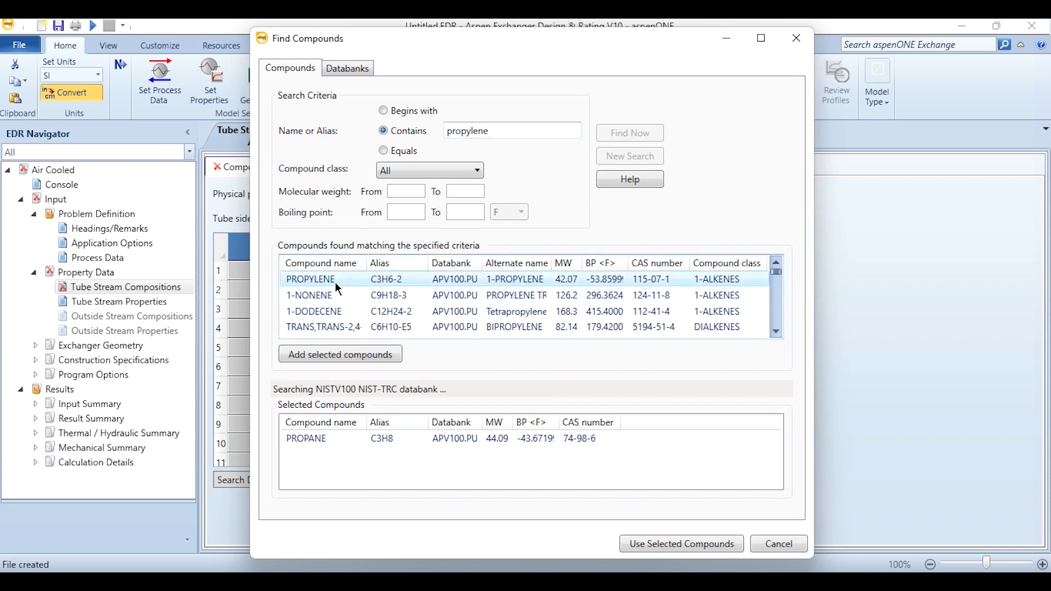
pyautogui.click(367, 353)
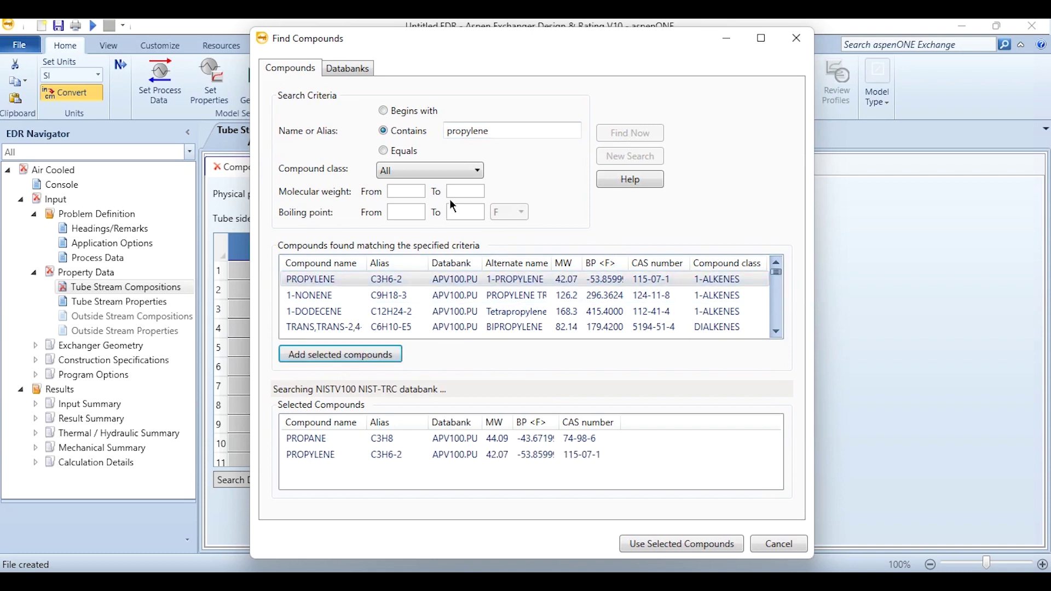
# Step: Search for and add 1,3-BUTADIENE and N-BUTANE to the chosen compounds
pyautogui.click(526, 131)
pyautogui.press('BackSpace')
pyautogui.press('BackSpace')
pyautogui.press('BackSpace')
pyautogui.press('BackSpace')
pyautogui.press('BackSpace')
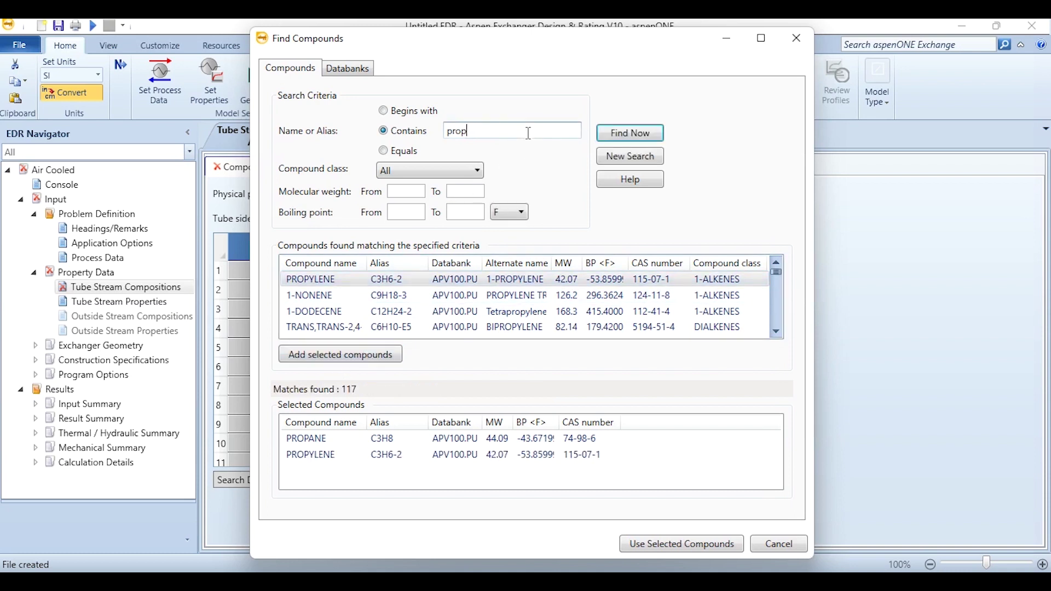
pyautogui.press('BackSpace')
pyautogui.press('BackSpace')
pyautogui.press('BackSpace')
pyautogui.write('1,3-')
pyautogui.write('butadien')
pyautogui.press('Return')
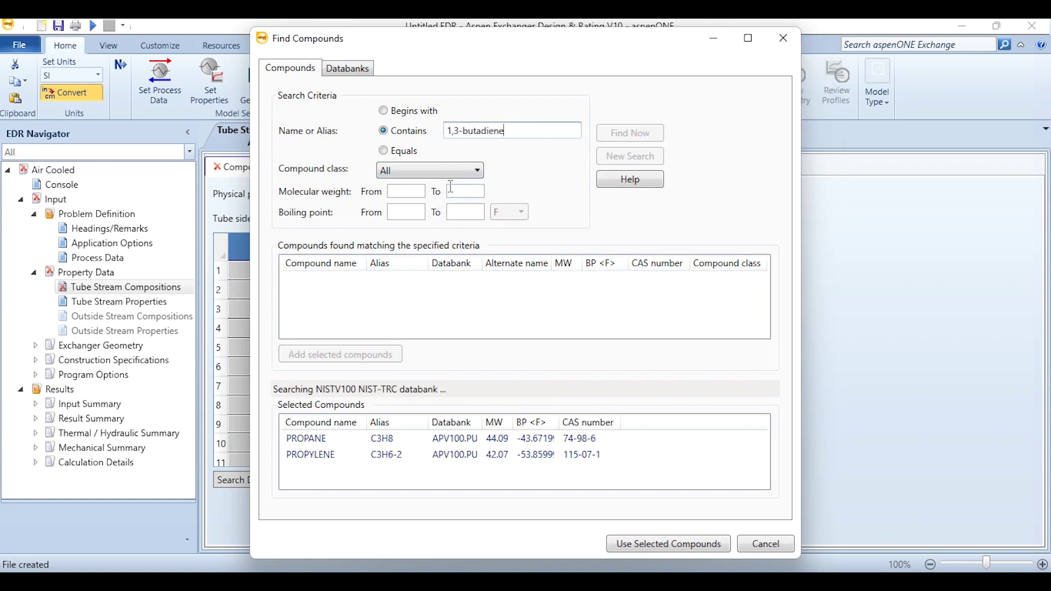
pyautogui.click(341, 281)
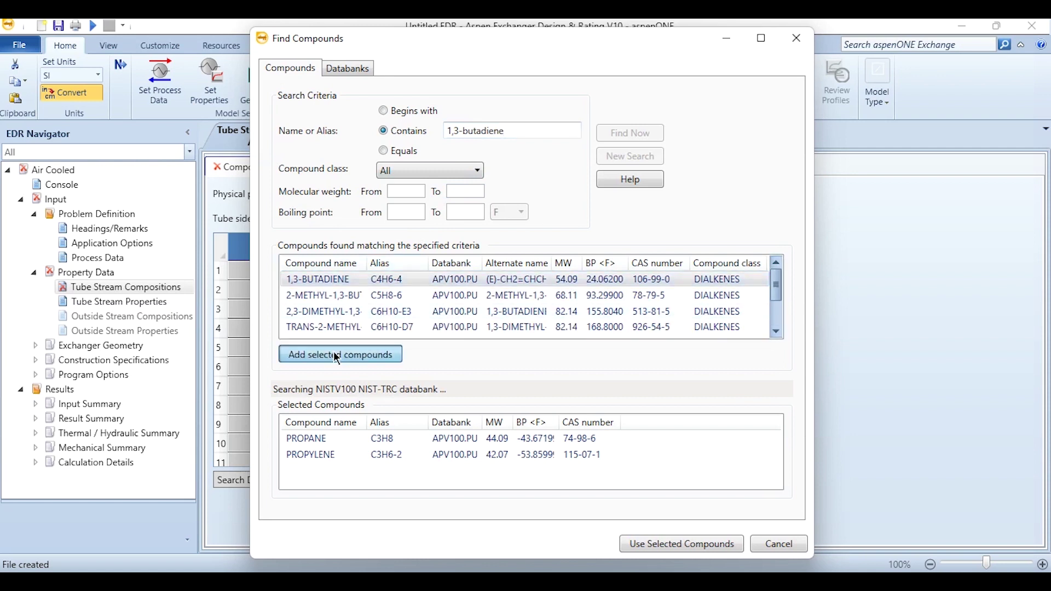
pyautogui.click(334, 355)
pyautogui.doubleClick(494, 131)
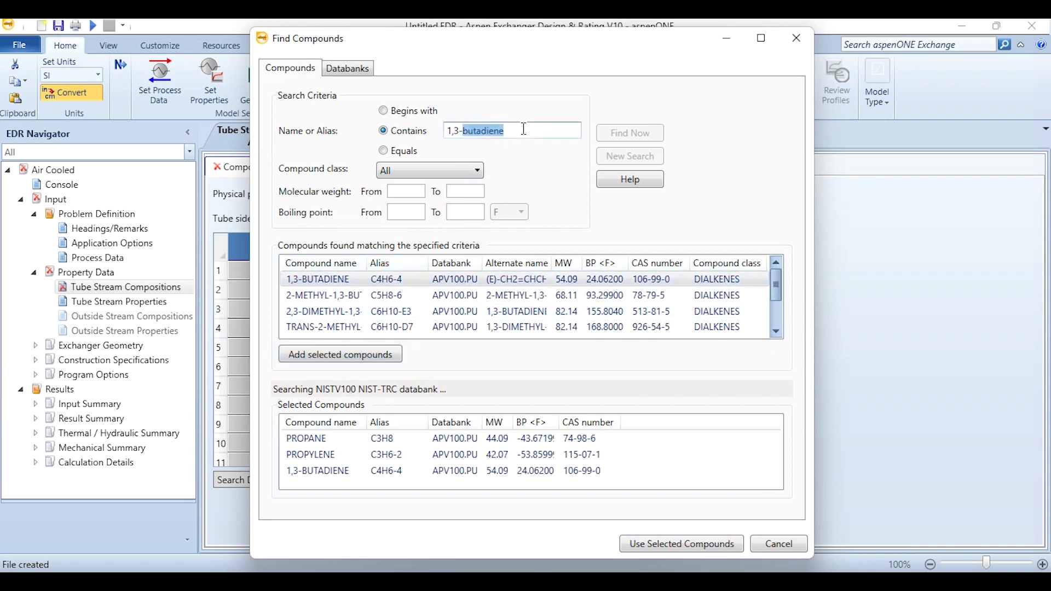
pyautogui.press('BackSpace')
pyautogui.press('BackSpace')
pyautogui.press('BackSpace')
pyautogui.press('BackSpace')
pyautogui.write('n-butane')
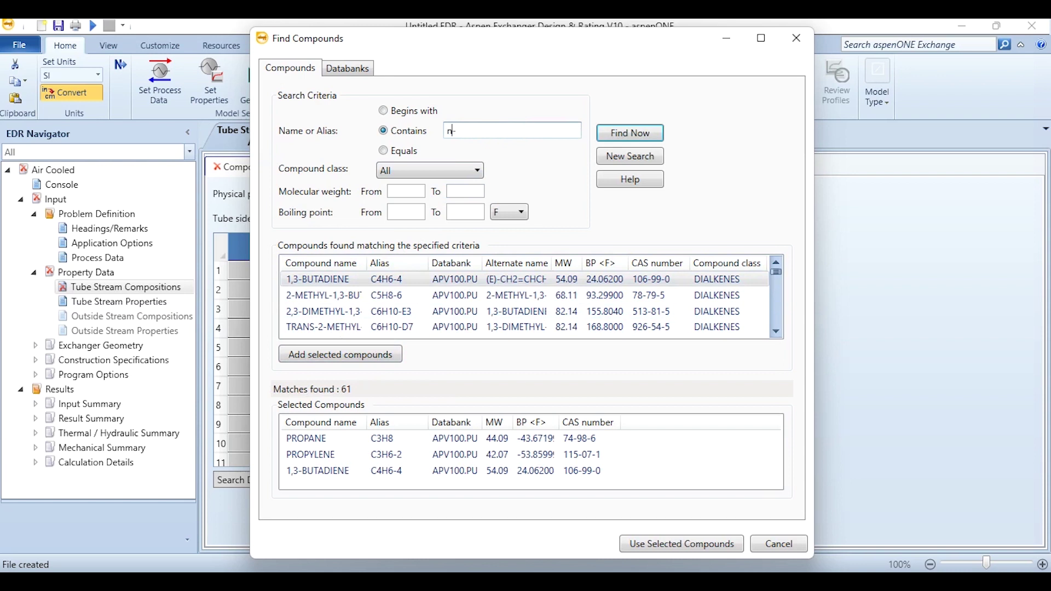
pyautogui.press('Return')
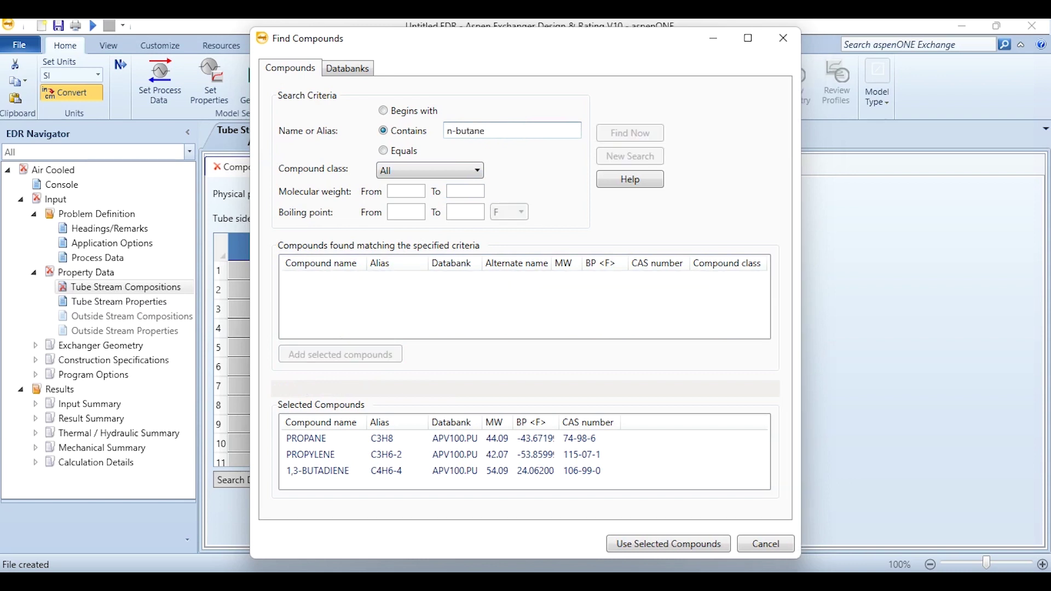
pyautogui.click(346, 281)
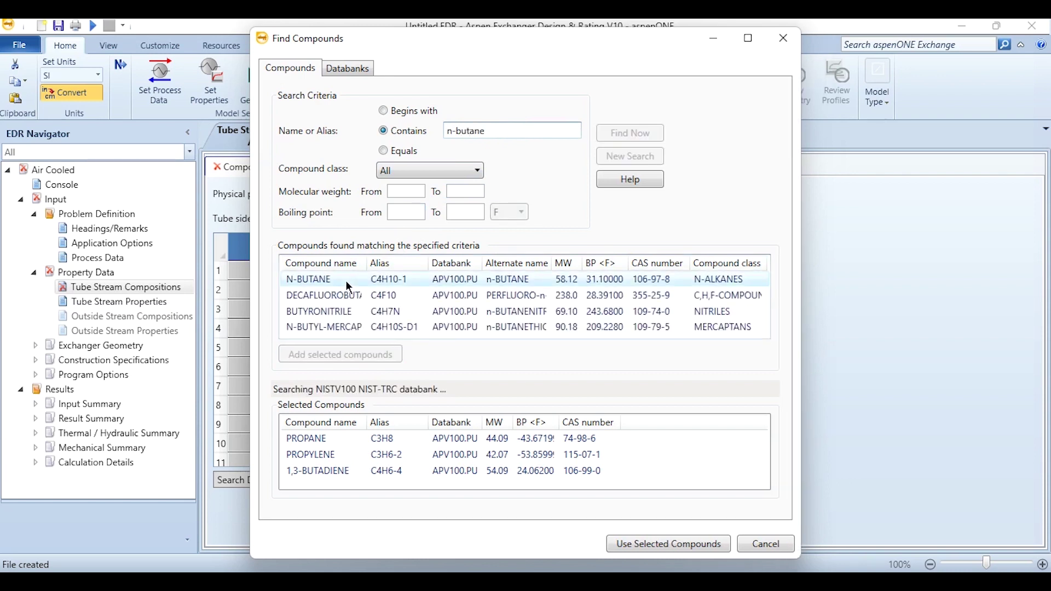
pyautogui.click(340, 354)
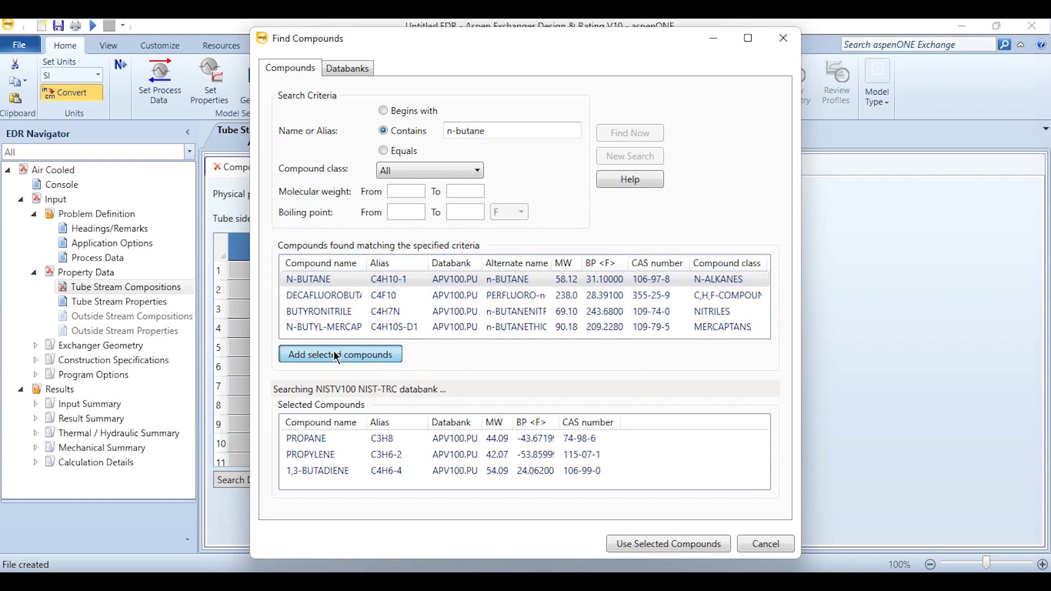
# Step: Search for HYDROGEN and add it, placing all five compounds in the composition table
pyautogui.tripleClick(506, 132)
pyautogui.write('hydrogen')
pyautogui.press('Return')
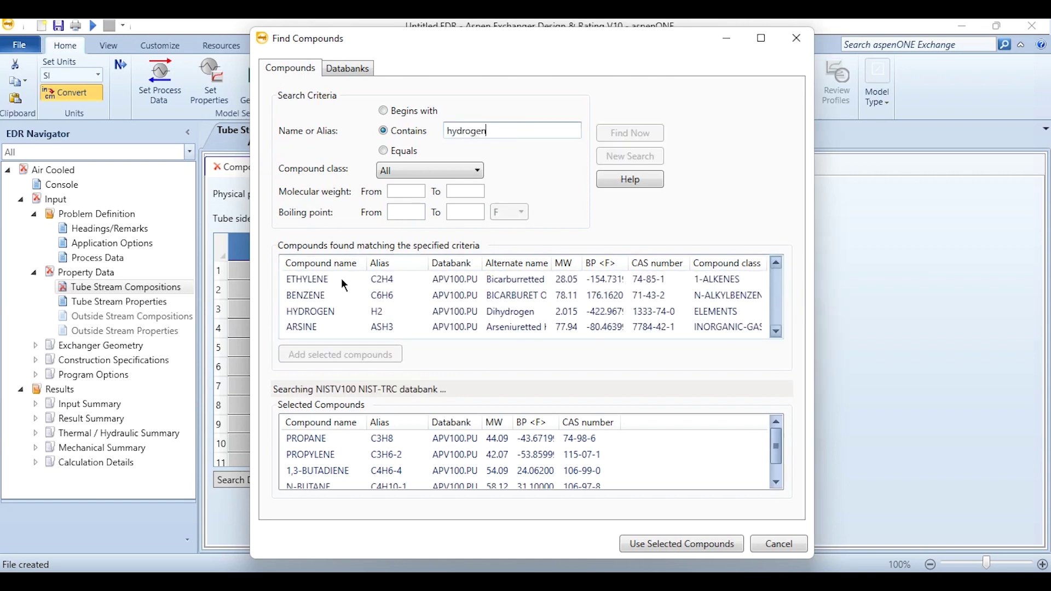
pyautogui.doubleClick(317, 311)
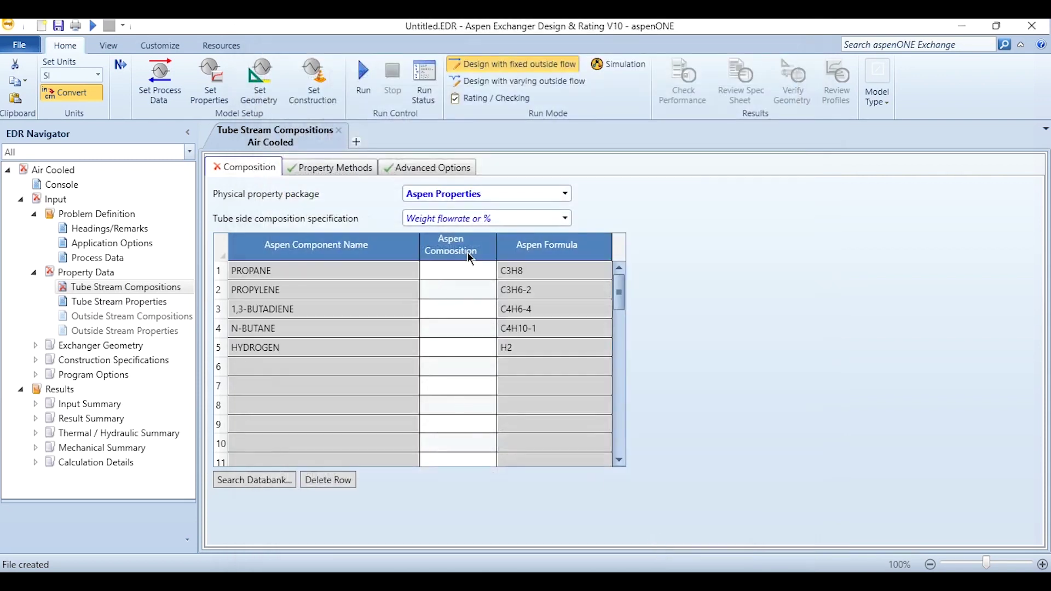
# Step: Specify composition as mole flowrate or % and enter propane 0.022 after checking the slides
pyautogui.click(538, 218)
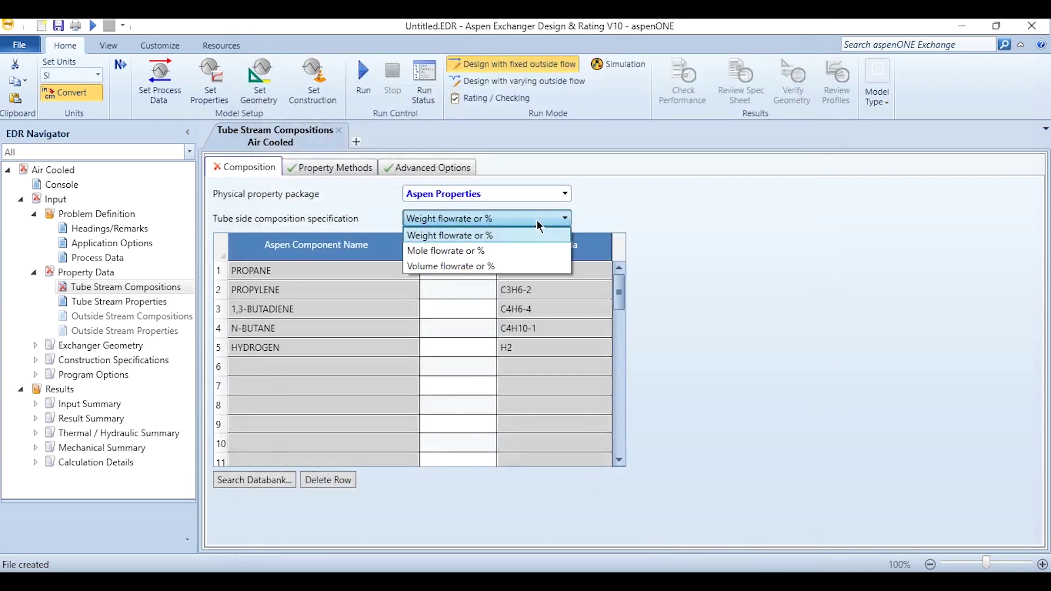
pyautogui.click(497, 252)
pyautogui.click(459, 271)
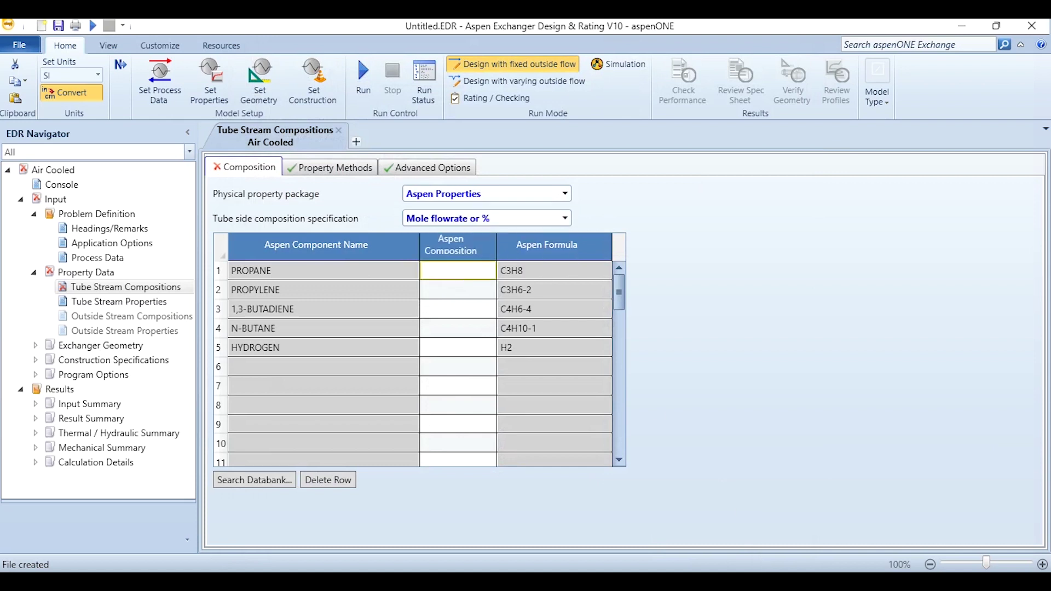
pyautogui.hotkey('alt', 'Tab')
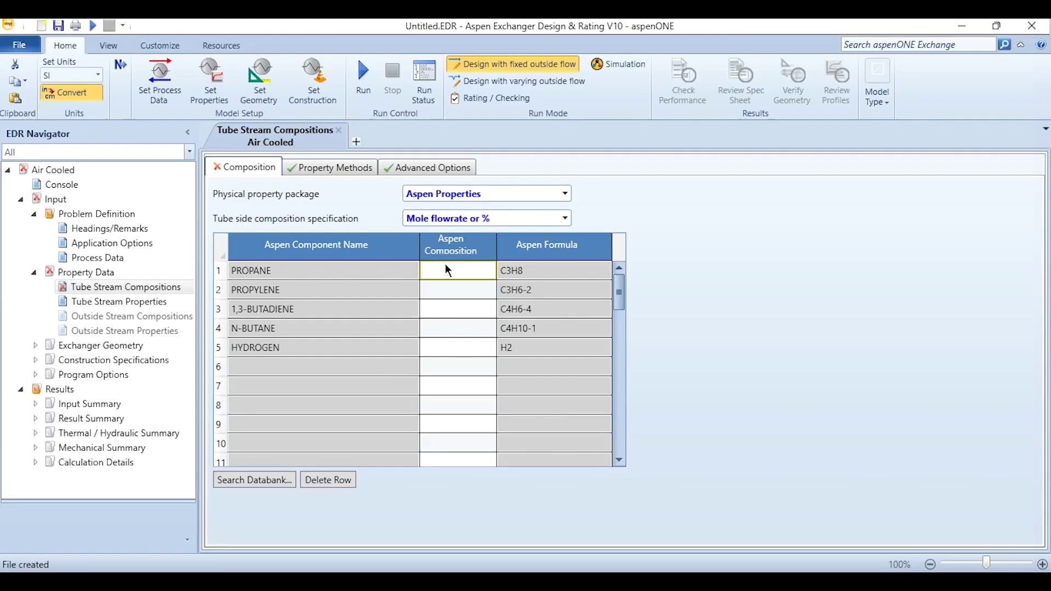
pyautogui.click(457, 272)
pyautogui.write('0.0')
pyautogui.write('22')
pyautogui.press('Return')
pyautogui.write('000')
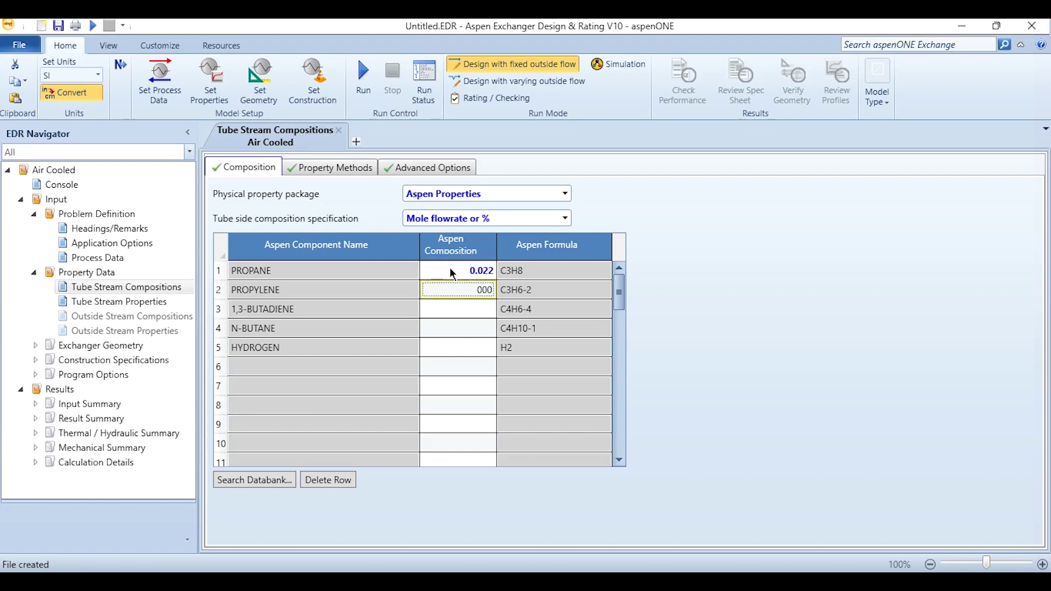
pyautogui.write('6')
# Step: Enter propylene 0.006, 1,3-butadiene 0.368, n-butane 0.594 and hydrogen 0.01
pyautogui.press('Return')
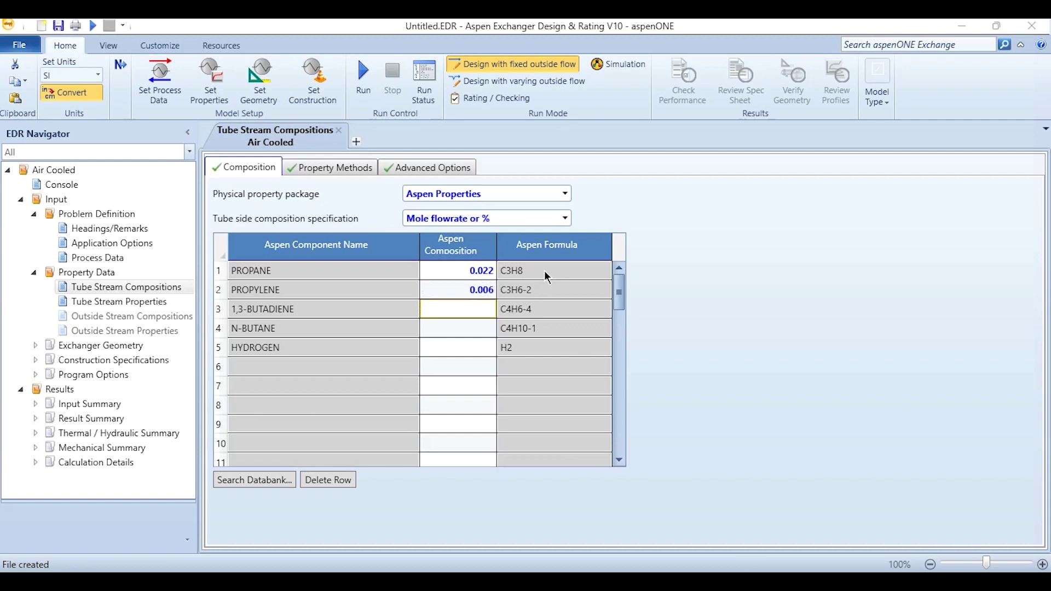
pyautogui.write('0.368')
pyautogui.press('Return')
pyautogui.write('0')
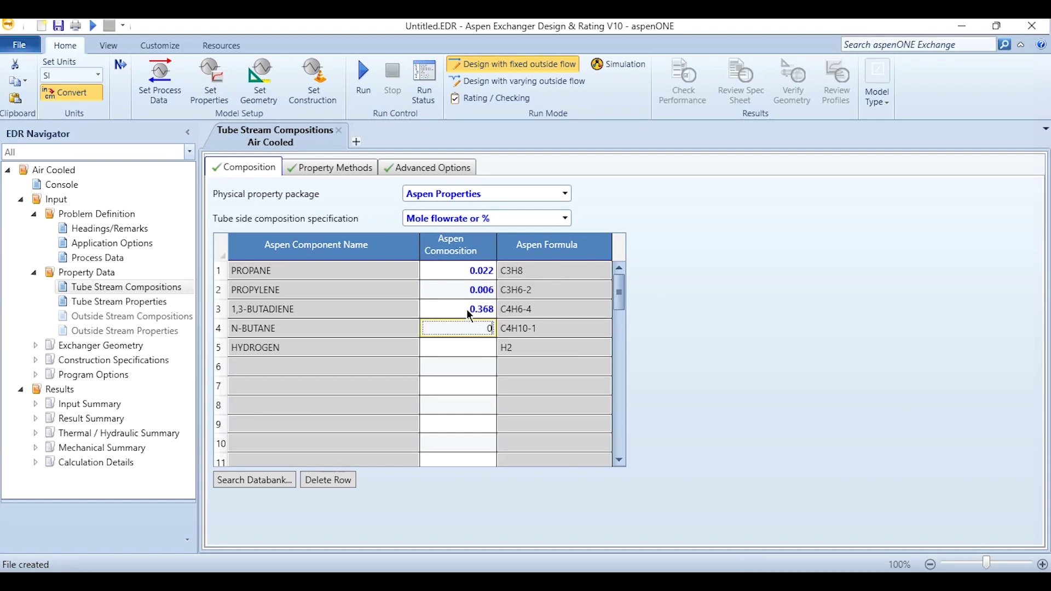
pyautogui.write('.594')
pyautogui.press('Return')
pyautogui.write('0.')
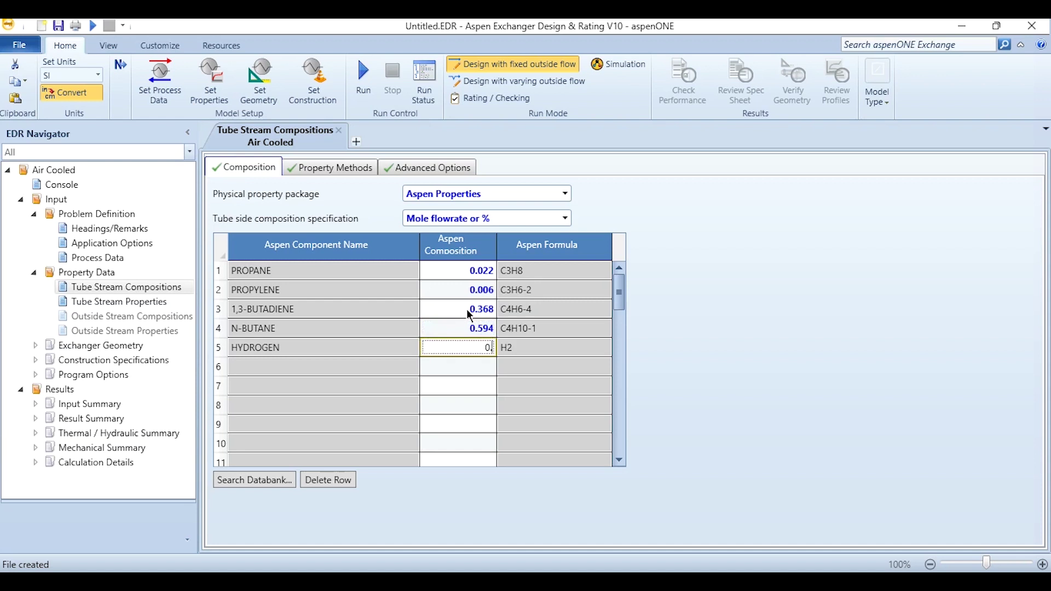
pyautogui.write('01')
pyautogui.press('Return')
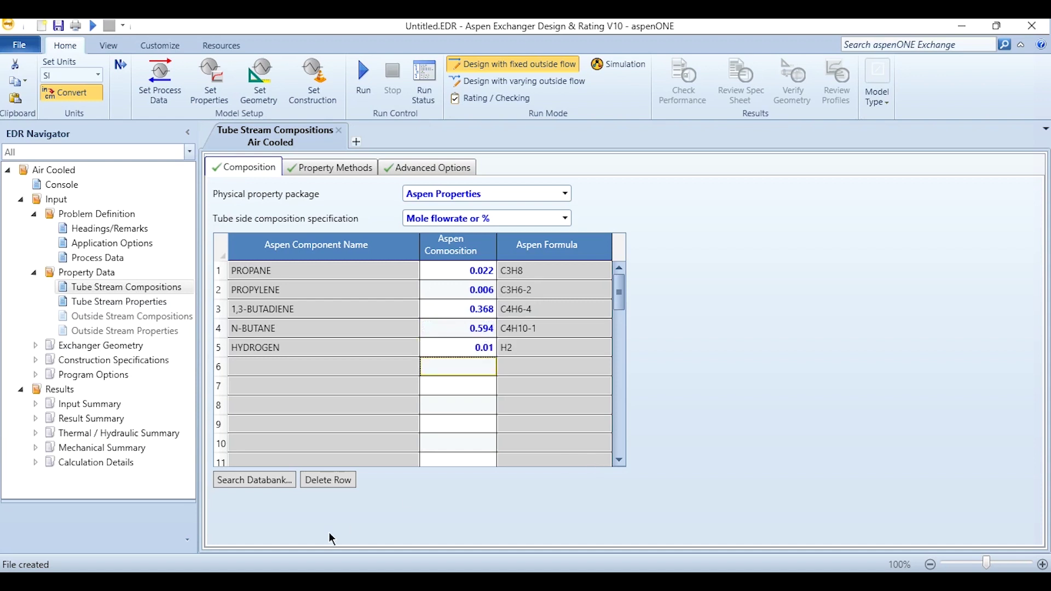
pyautogui.hotkey('alt', 'Tab')
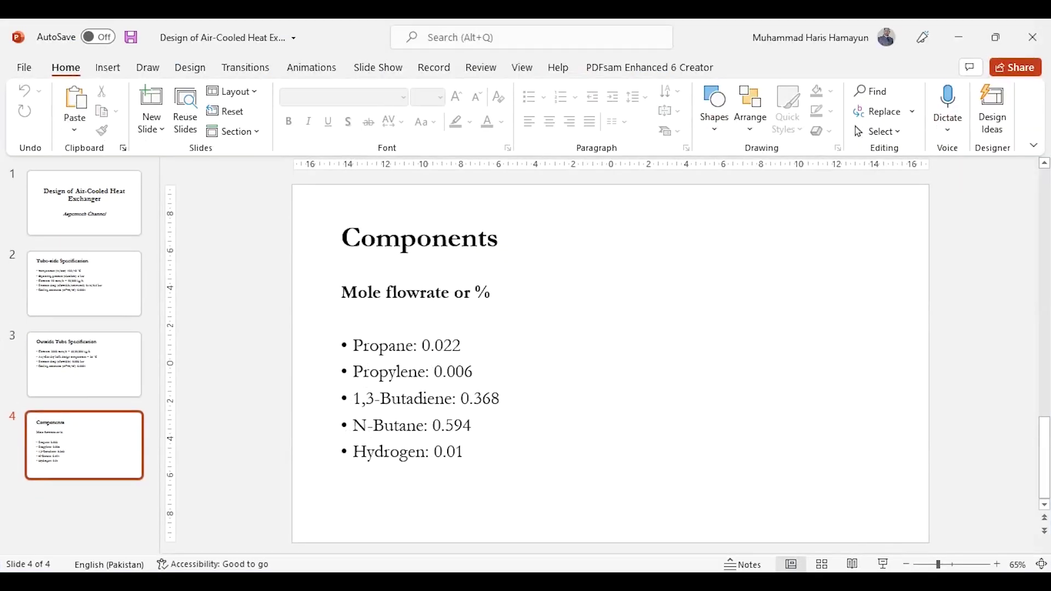
# Step: Return from the slides to Aspen EDR and view the tube-stream Property Methods
pyautogui.hotkey('alt', 'Tab')
pyautogui.click(340, 169)
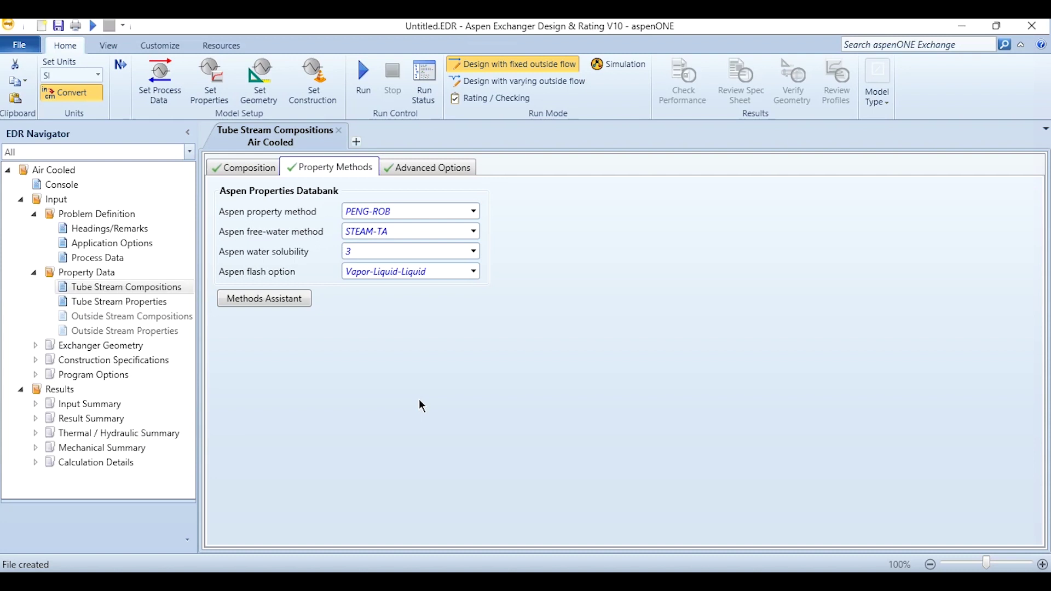
# Step: Run the air-cooled design calculation and review the recap of designs results
pyautogui.click(363, 78)
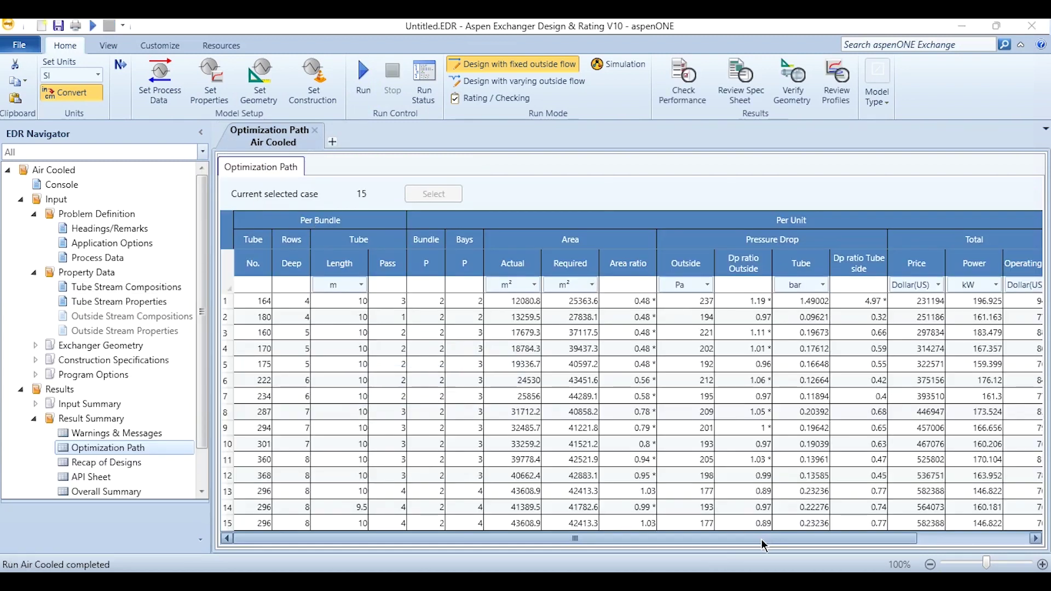
pyautogui.moveTo(767, 539); pyautogui.dragTo(904, 543)
pyautogui.click(242, 539)
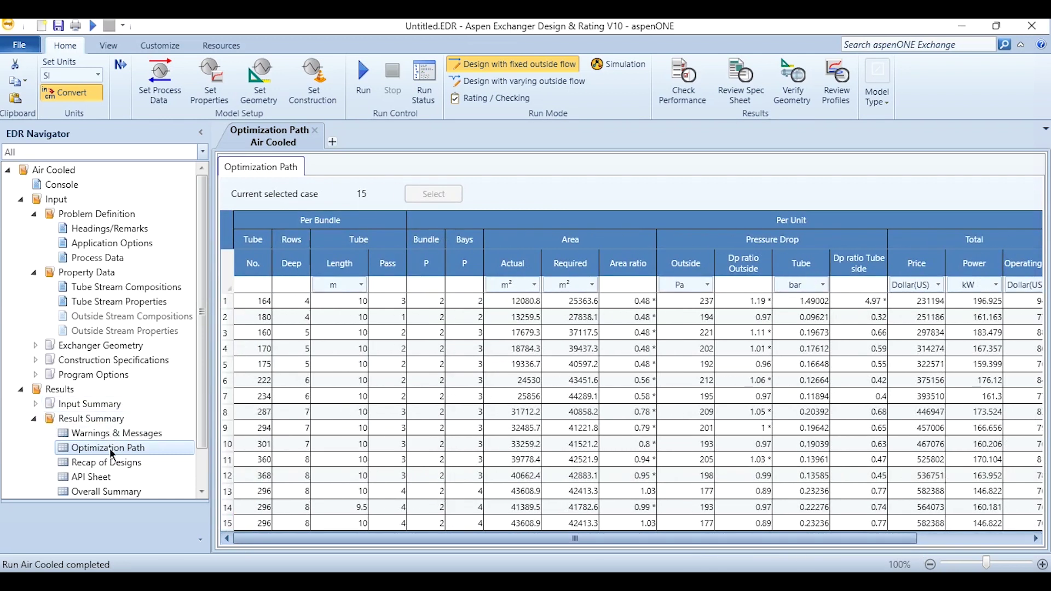
pyautogui.click(107, 463)
pyautogui.scroll(-3, 201, 472)
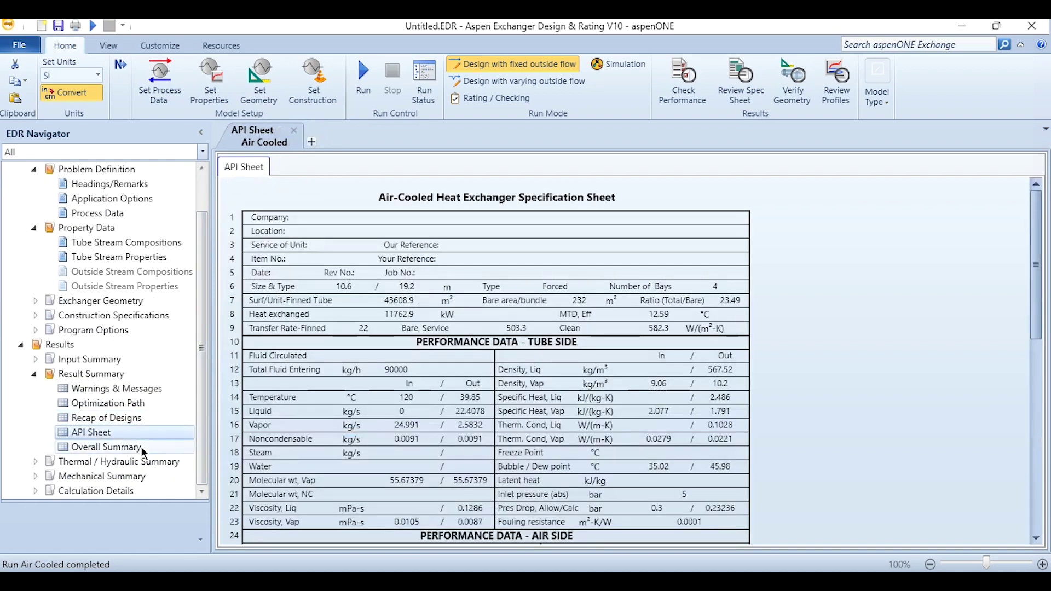
pyautogui.moveTo(1036, 247); pyautogui.dragTo(1041, 487)
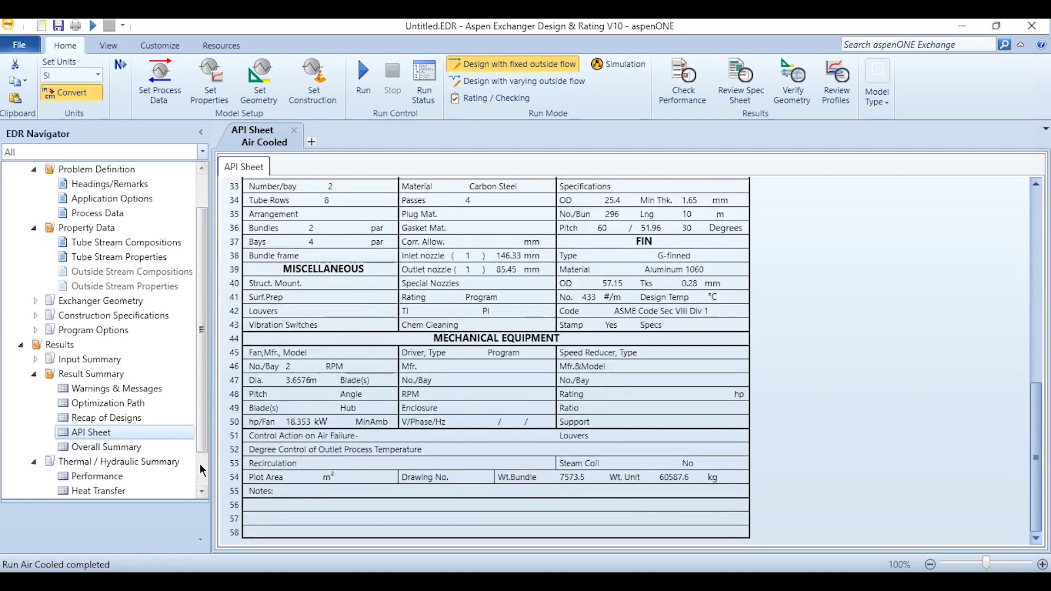
# Step: Review thermal/hydraulic performance, heat transfer coefficients and pressure drop results
pyautogui.click(35, 462)
pyautogui.click(102, 433)
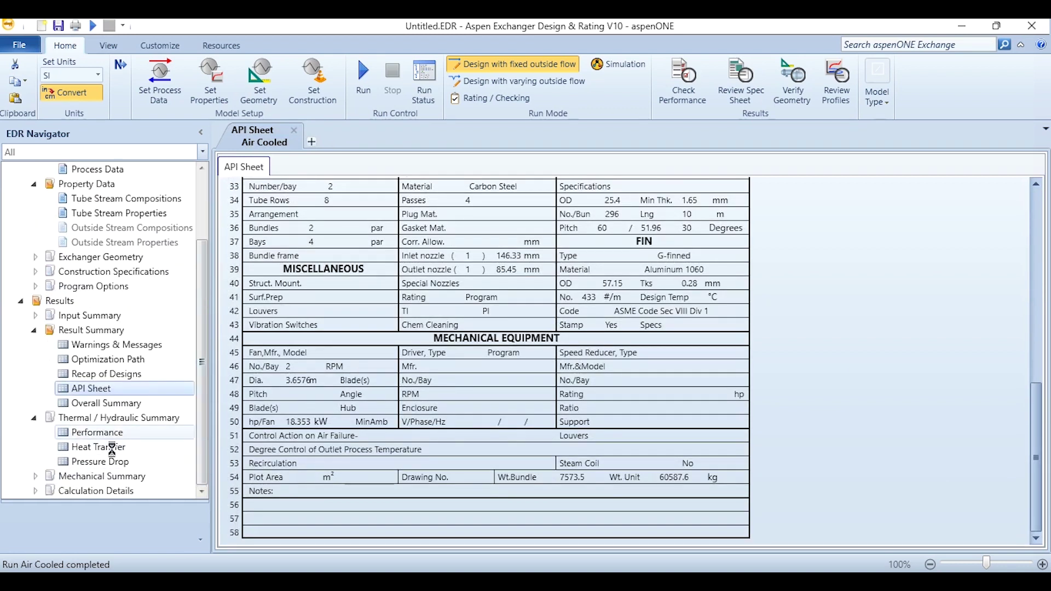
pyautogui.click(98, 447)
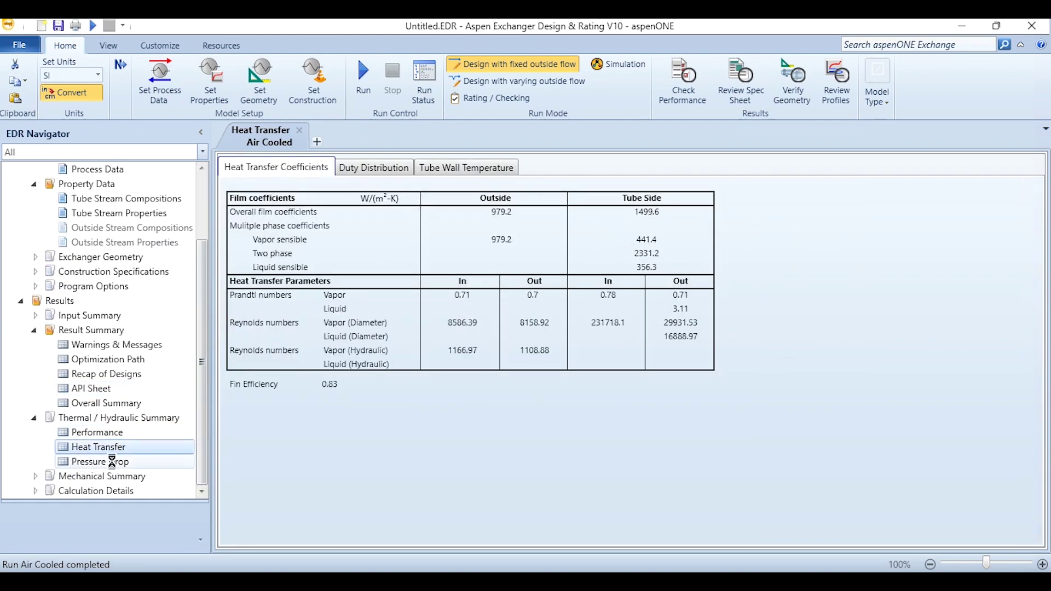
pyautogui.click(99, 462)
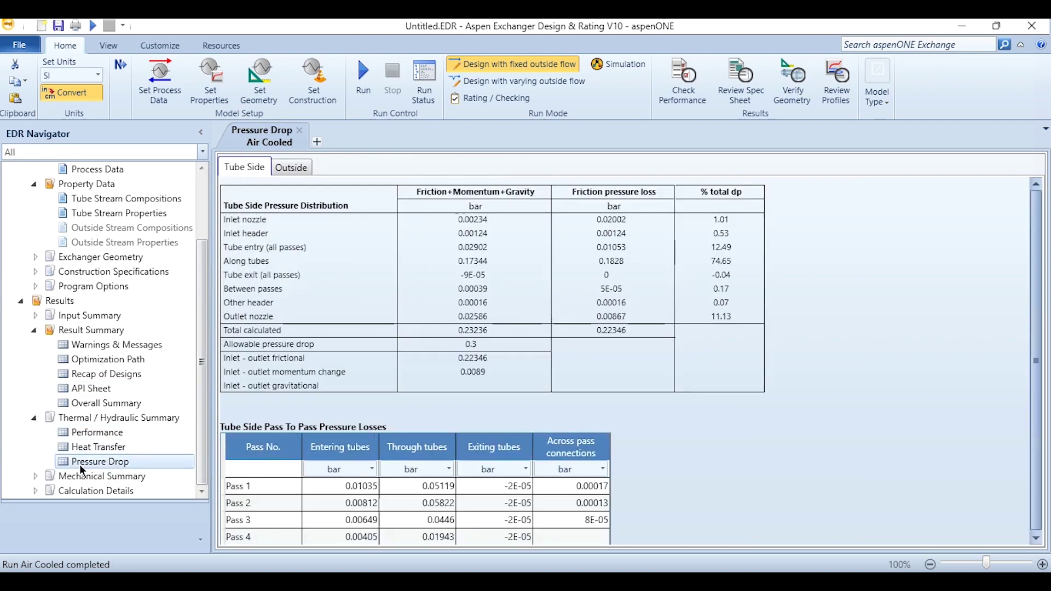
# Step: View the mechanical exchanger data and the setting plan / tube layout drawing
pyautogui.click(36, 477)
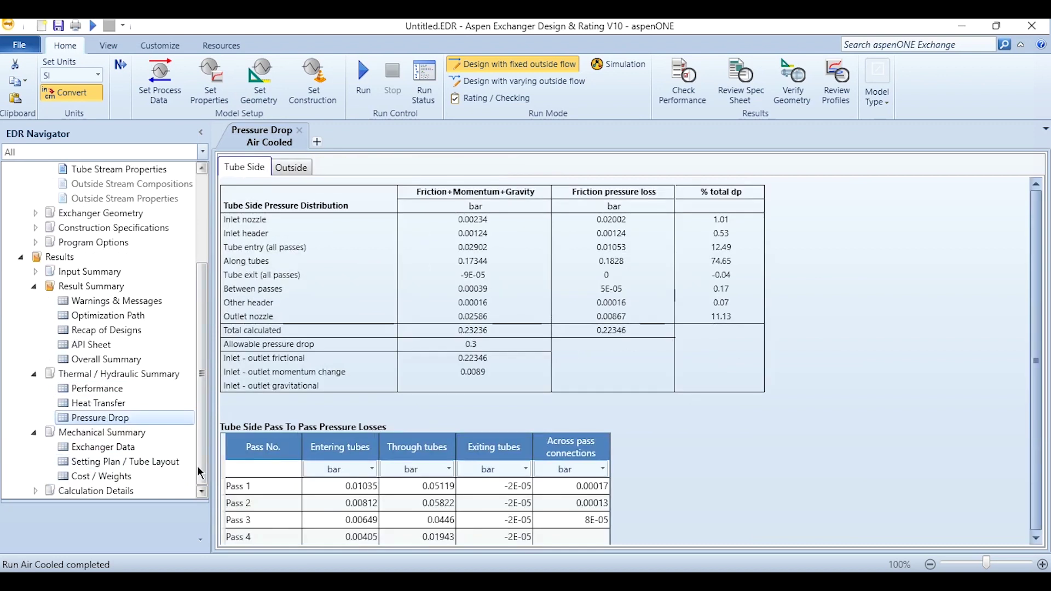
pyautogui.click(103, 447)
pyautogui.click(107, 461)
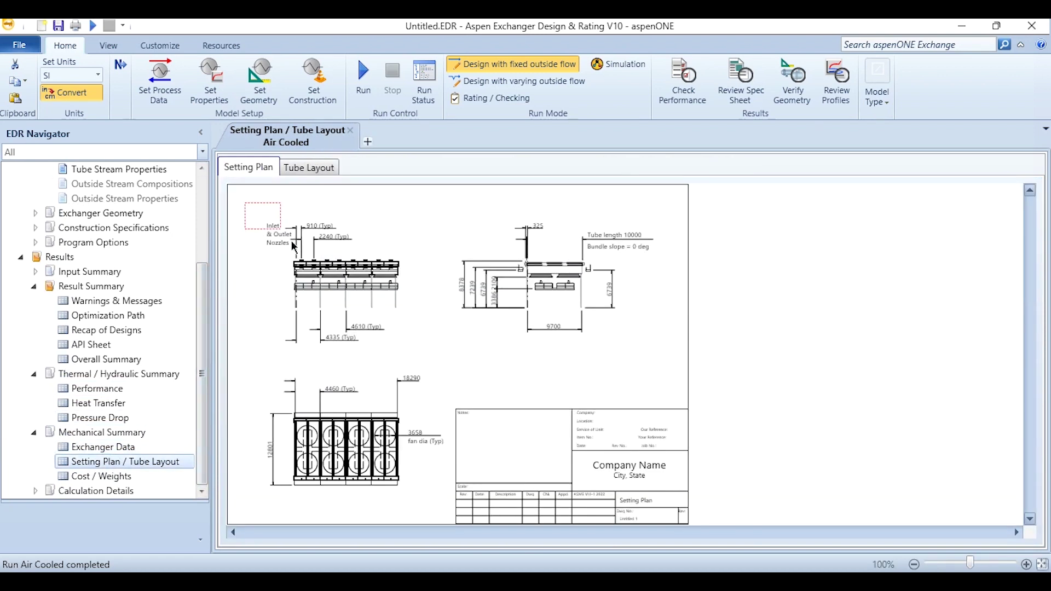
# Step: Zoom into the upper setting plan, then show the tube bundle layout (8 rows, 2250 × 415.7 mm)
pyautogui.moveTo(294, 244); pyautogui.dragTo(435, 374)
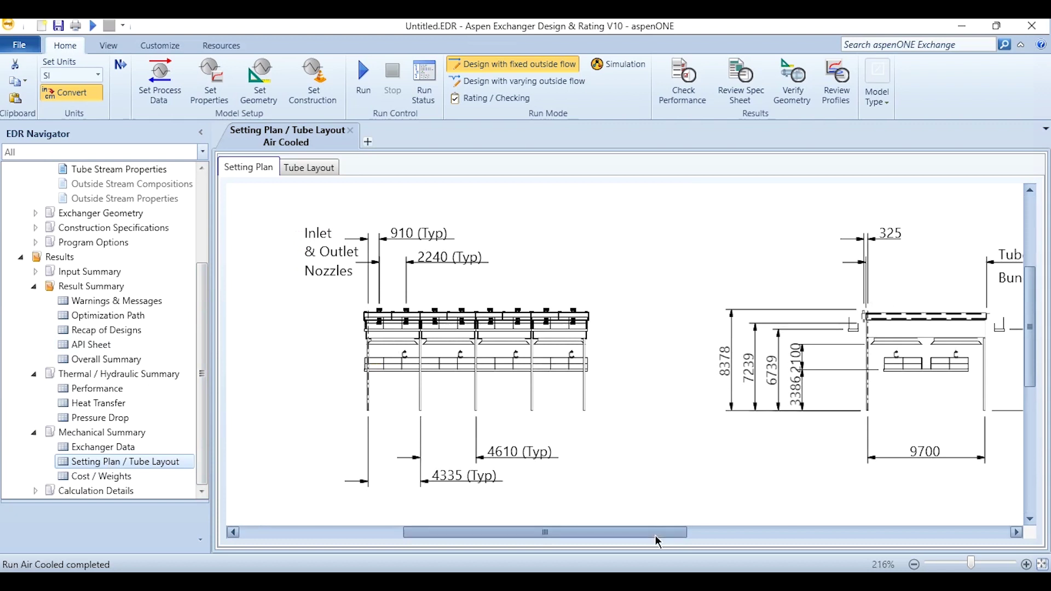
pyautogui.moveTo(655, 533); pyautogui.dragTo(791, 535)
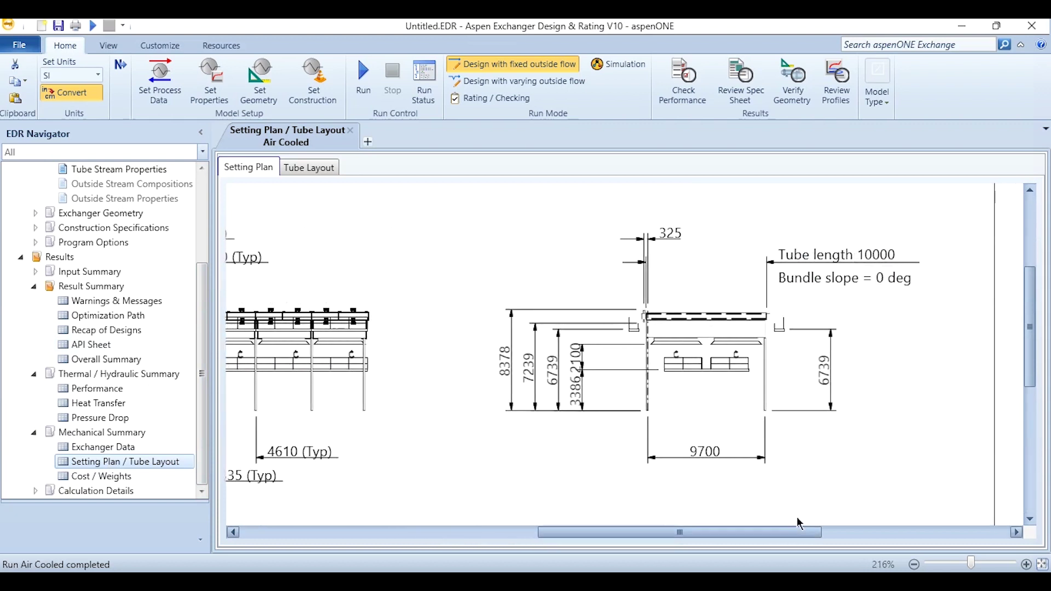
pyautogui.moveTo(1033, 302); pyautogui.dragTo(1039, 470)
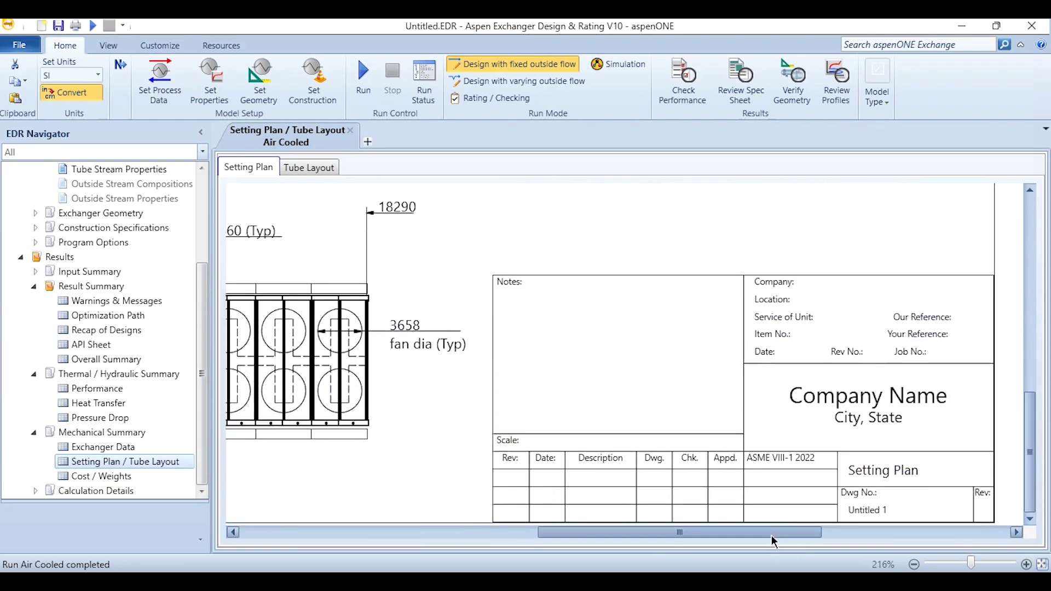
pyautogui.moveTo(739, 535); pyautogui.dragTo(526, 532)
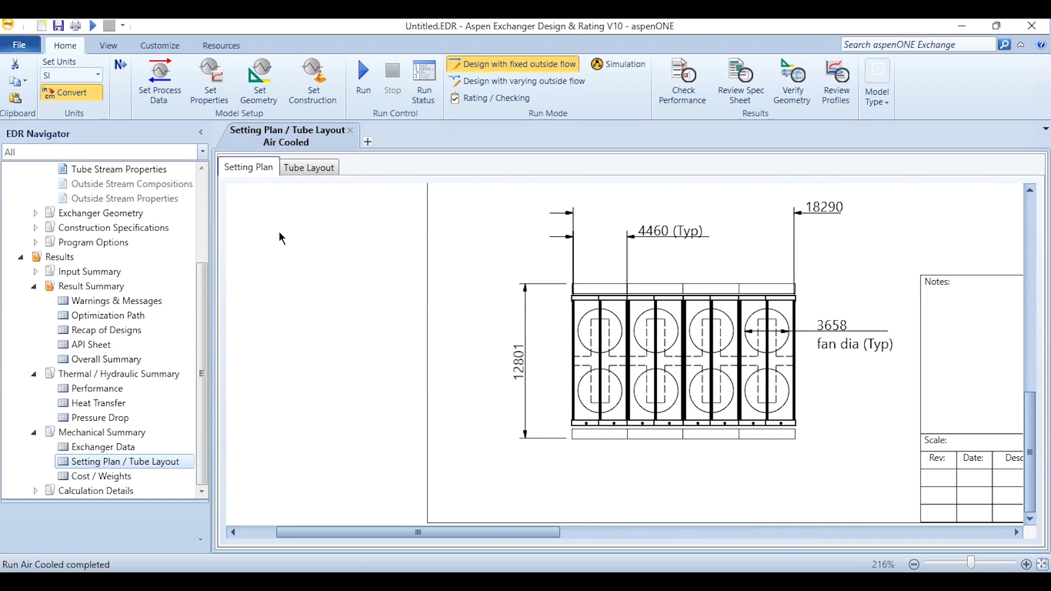
pyautogui.click(308, 168)
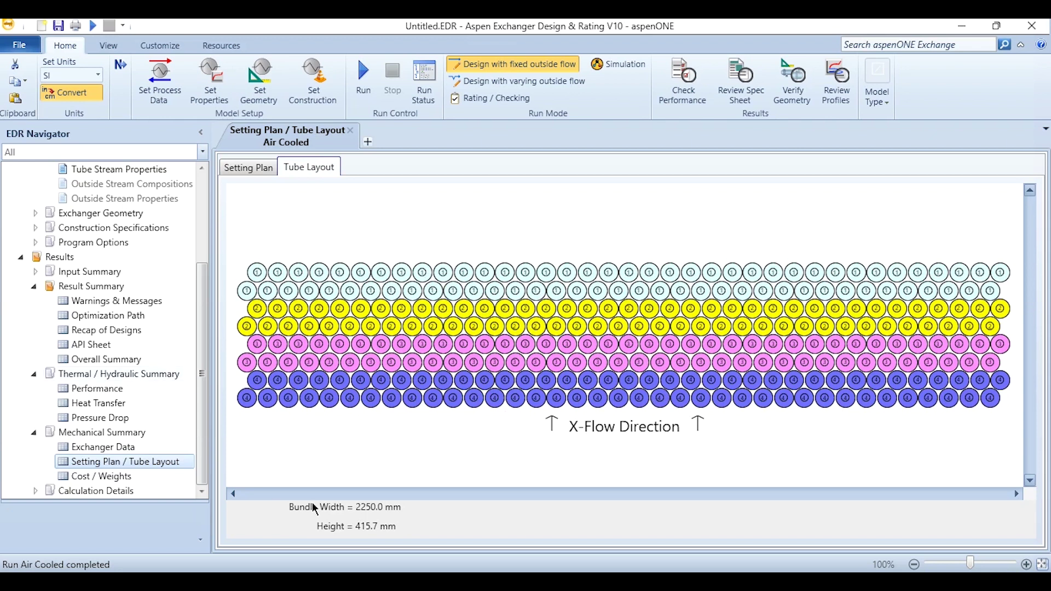
# Step: Show the Cost / Weights summary: equipment 582388 USD, total 652863 USD, dry weight 60587.6 kg
pyautogui.click(103, 478)
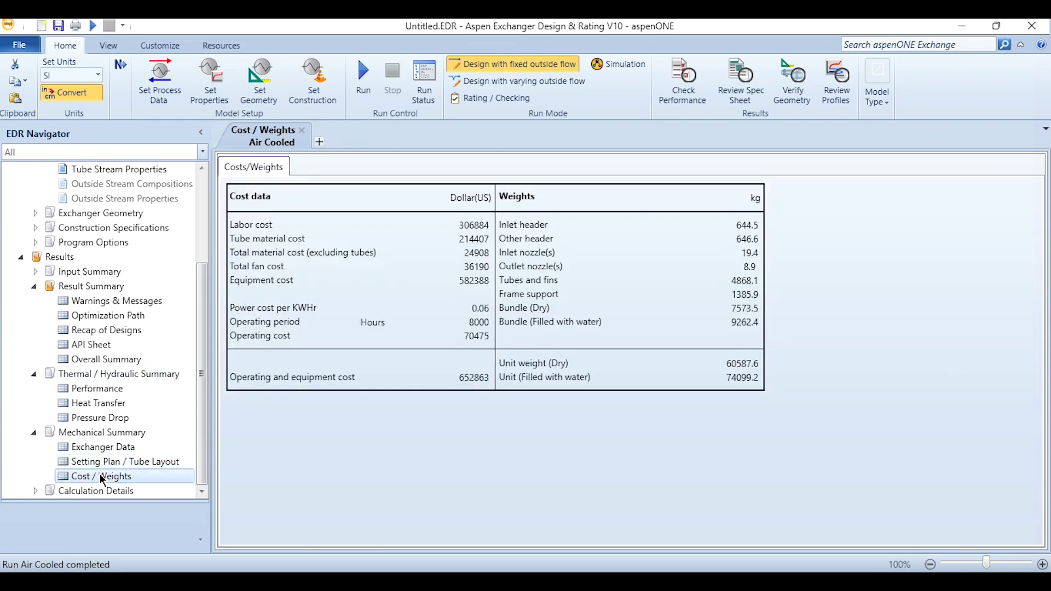